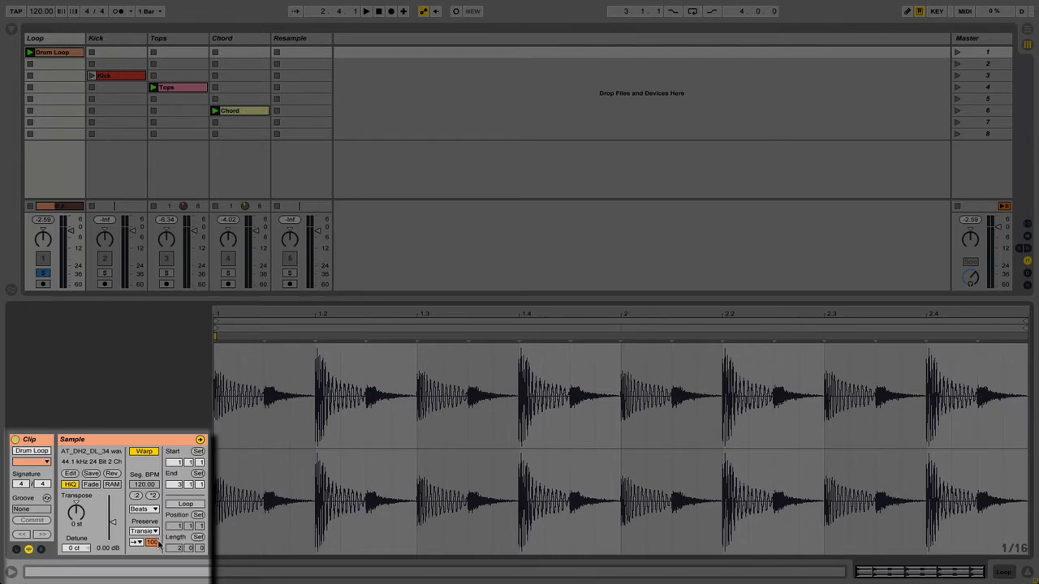
Nudge the Drum Loop clip's transient envelope down to 6.
{"action": "mouse_move", "coordinate": [159, 545]}
{"action": "left_mouse_down"}
{"action": "mouse_move", "coordinate": [159, 583]}
{"action": "mouse_move", "coordinate": [154, 545]}
{"action": "left_mouse_up"}
Toggle Warp off and back on for the Drum Loop clip, keeping Beats as warp mode.
{"action": "left_click", "coordinate": [144, 451]}
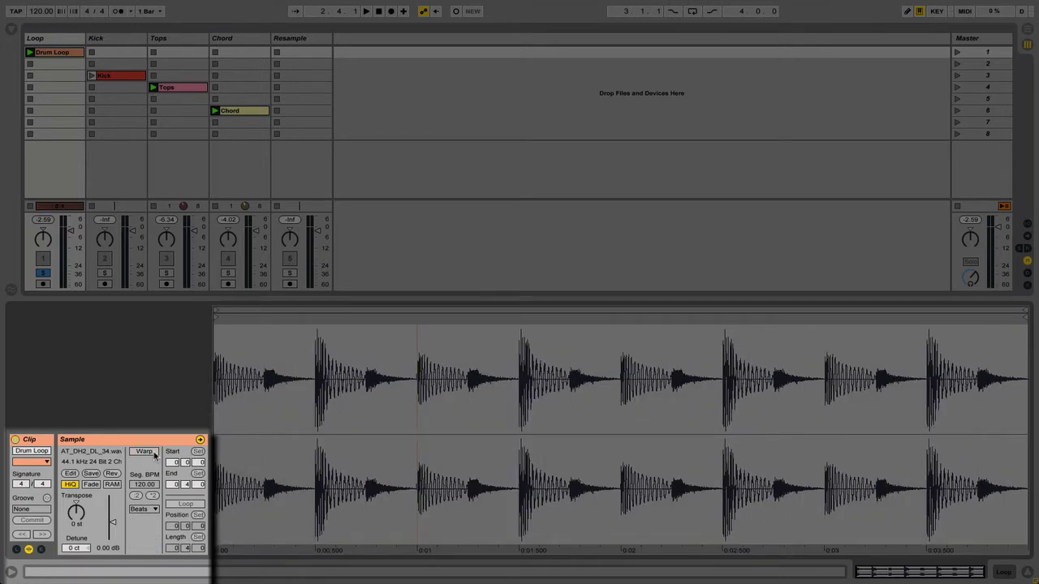
{"action": "left_click", "coordinate": [145, 451]}
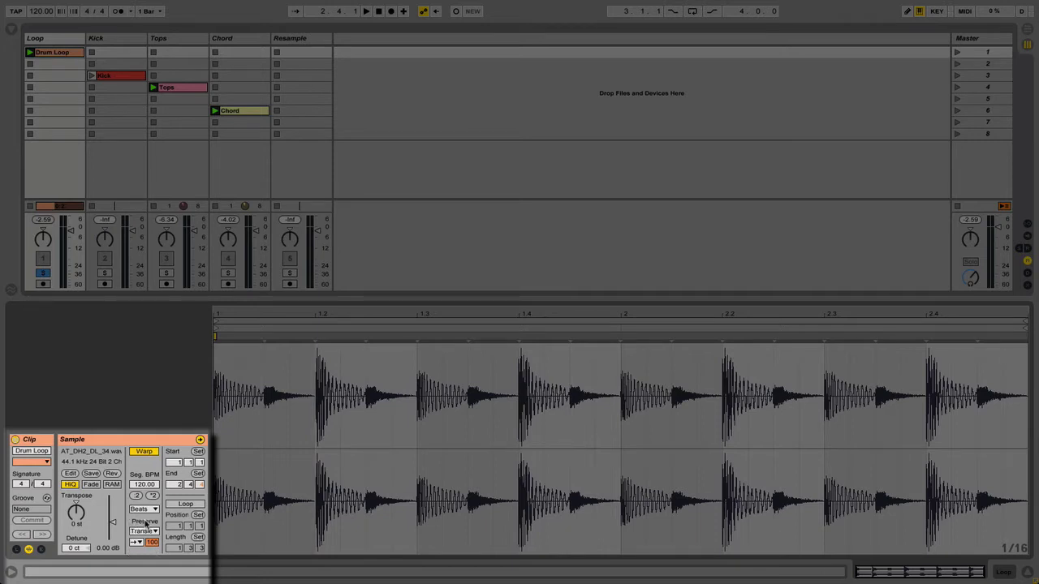
{"action": "left_click", "coordinate": [154, 509]}
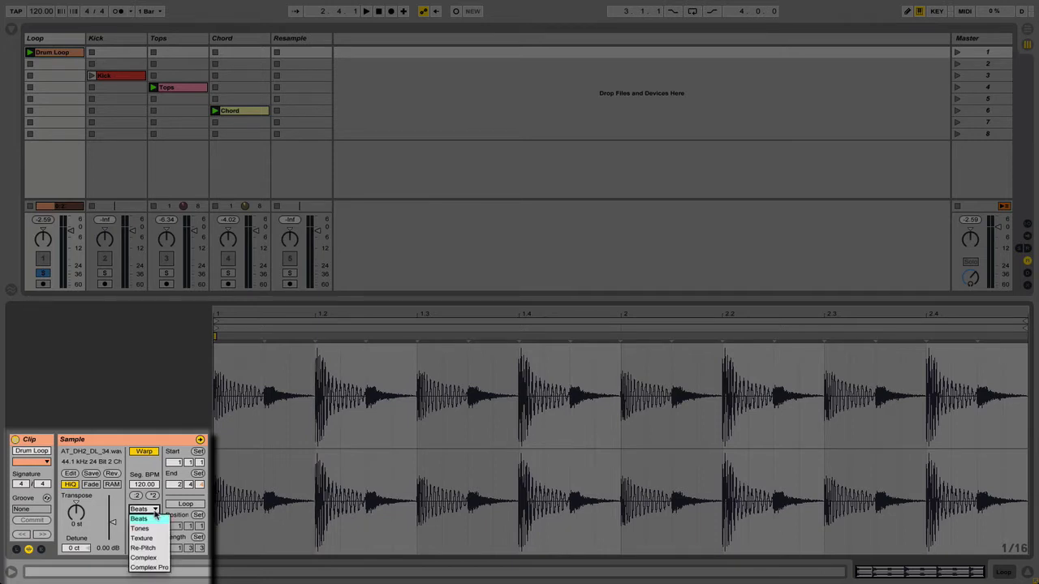
{"action": "left_click", "coordinate": [174, 568]}
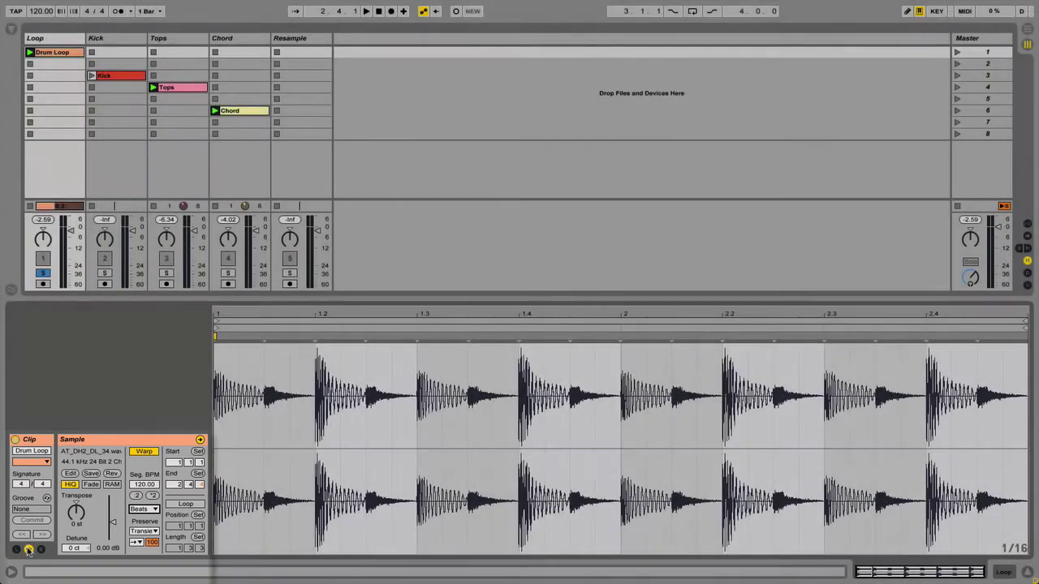
Hide the Sample box settings to widen the waveform, then show them again.
{"action": "left_click", "coordinate": [29, 550]}
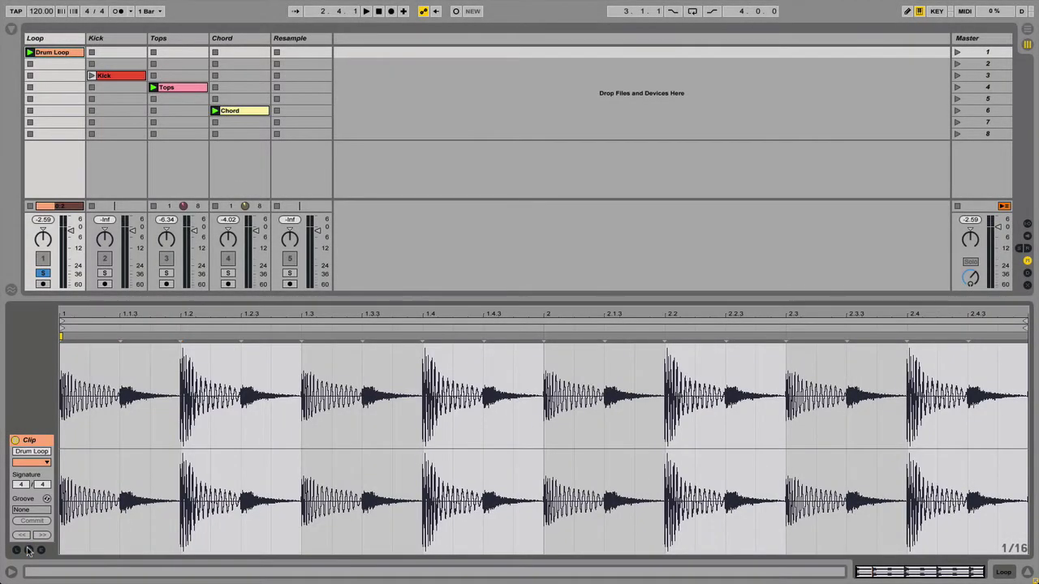
{"action": "left_click", "coordinate": [29, 551]}
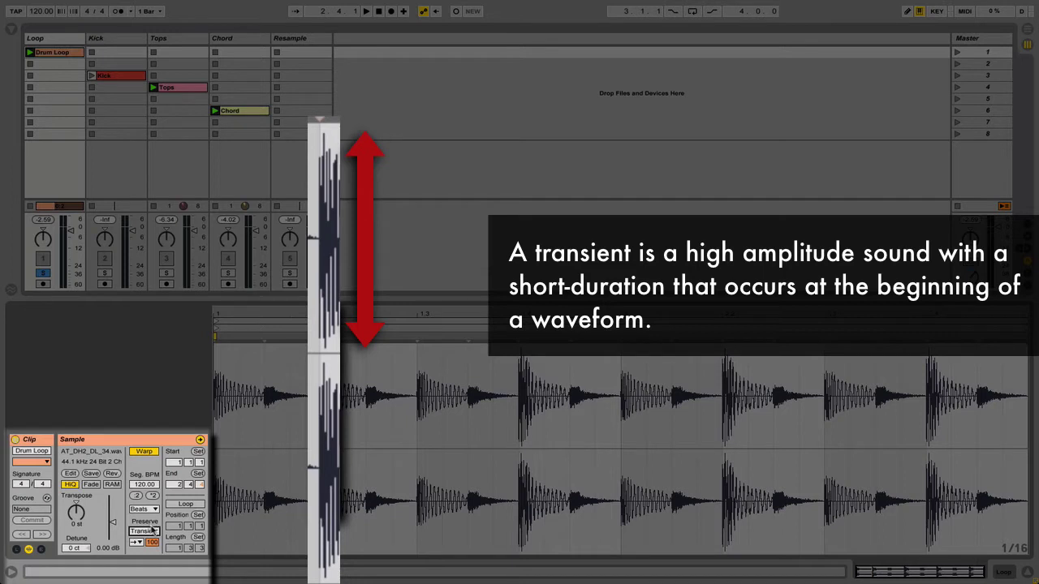
Set Beats warping to preserve 1/4 divisions and place an insert mark at 1.2.1.
{"action": "left_click", "coordinate": [155, 530]}
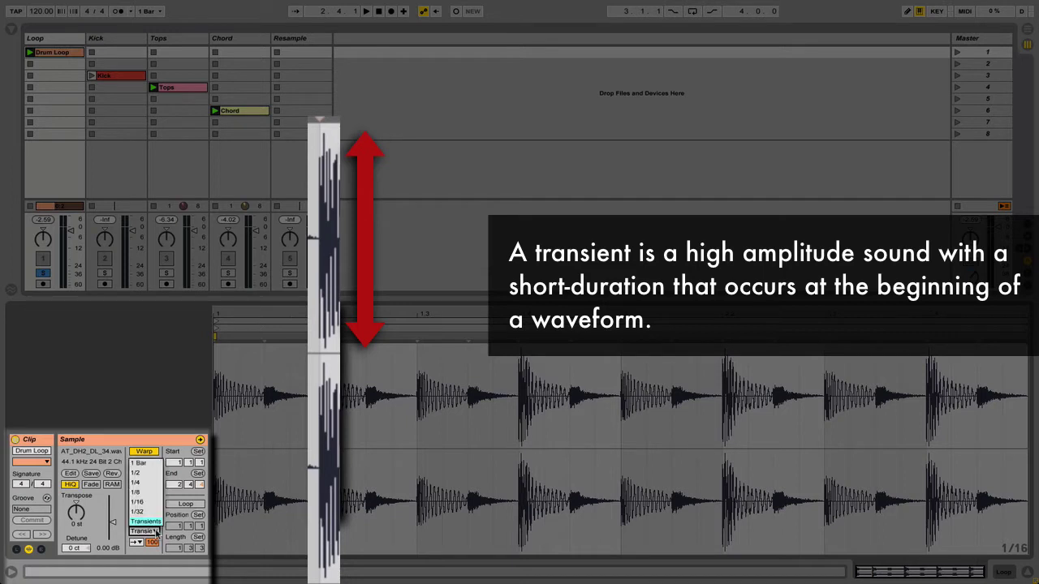
{"action": "left_click", "coordinate": [155, 484]}
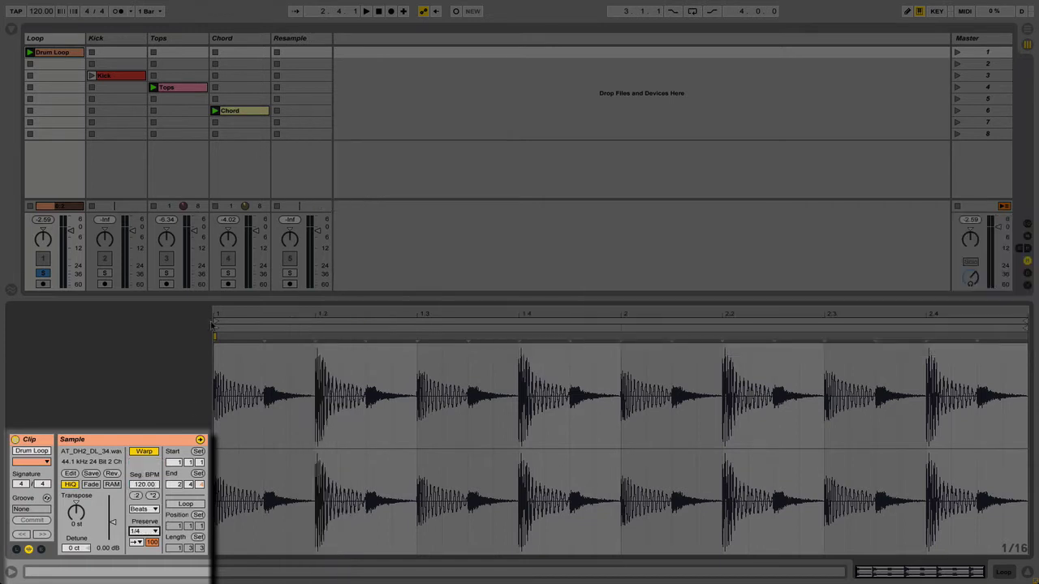
{"action": "left_click", "coordinate": [251, 357]}
{"action": "left_click", "coordinate": [349, 357]}
{"action": "left_click", "coordinate": [137, 544]}
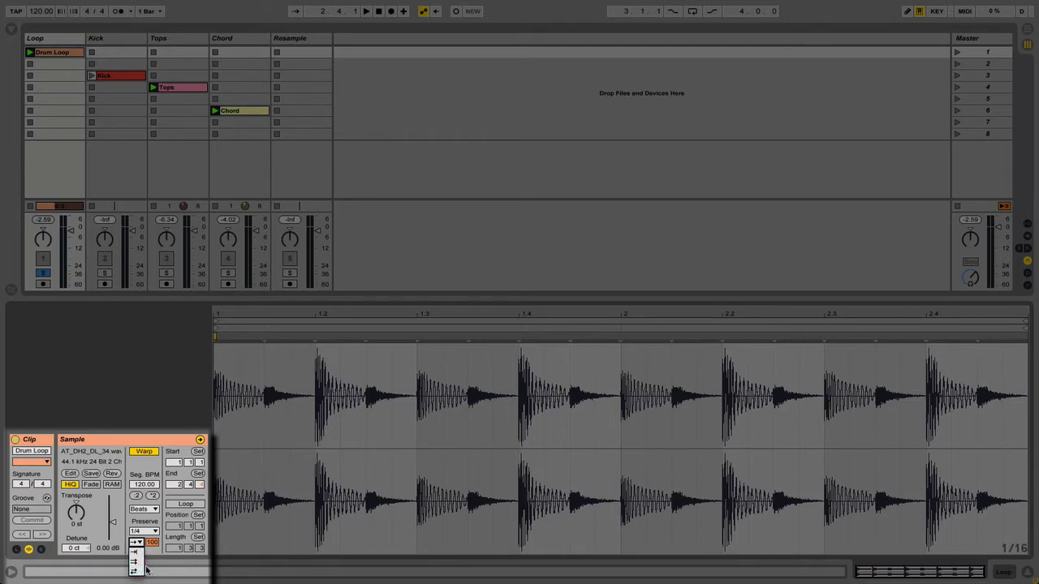
Try transient envelope values 6 and 81, then reset it to the default 100.
{"action": "left_click", "coordinate": [154, 546]}
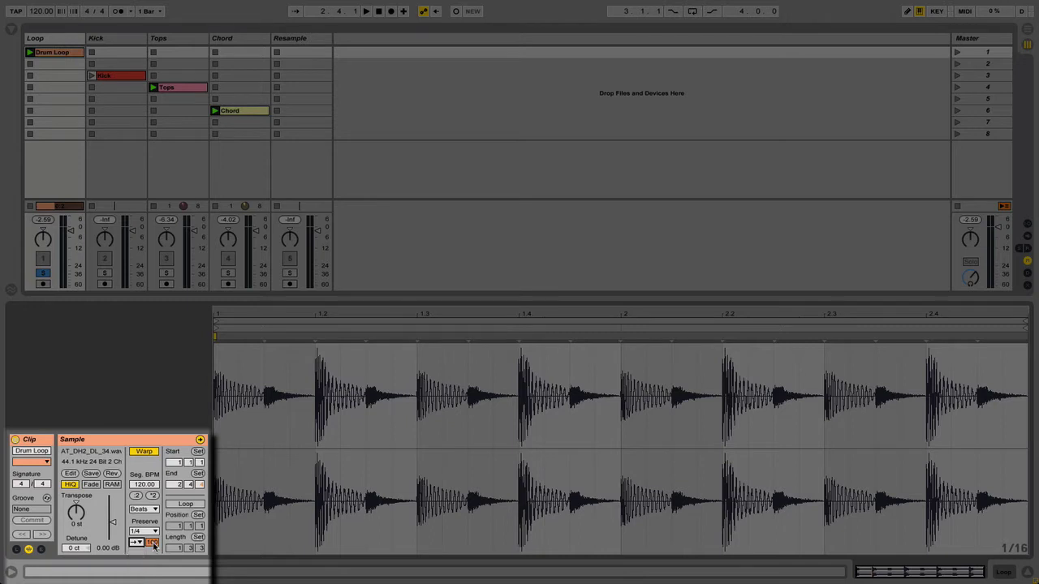
{"action": "mouse_move", "coordinate": [153, 546]}
{"action": "left_mouse_down"}
{"action": "mouse_move", "coordinate": [153, 580]}
{"action": "mouse_move", "coordinate": [153, 545]}
{"action": "left_mouse_up"}
{"action": "left_click_drag", "start_coordinate": [159, 545], "coordinate": [159, 568]}
{"action": "left_click", "coordinate": [151, 543]}
{"action": "key", "text": "Delete"}
Keep Preserve at 1/4 and drag the transient envelope all the way down to 0.
{"action": "left_click", "coordinate": [154, 532]}
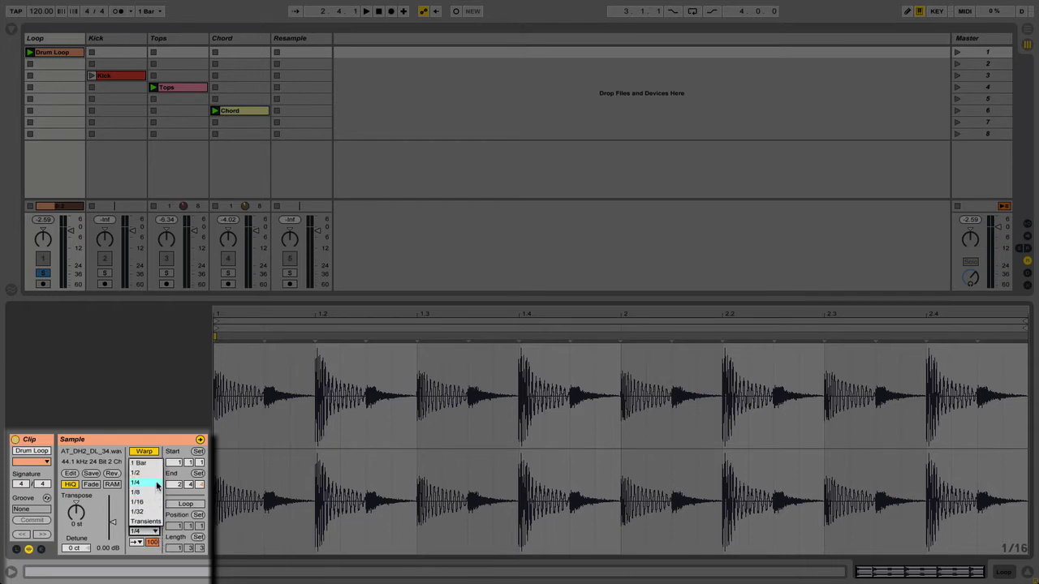
{"action": "left_click", "coordinate": [158, 484]}
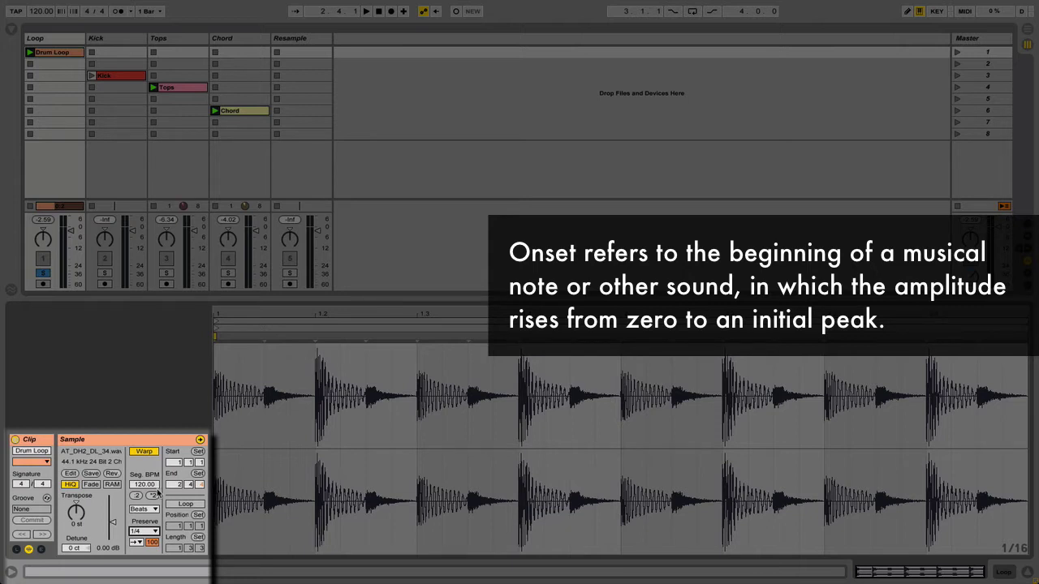
{"action": "left_click_drag", "start_coordinate": [157, 545], "coordinate": [156, 577]}
Show the clip's Envelopes box with the Volume envelope and select the first beat.
{"action": "left_click", "coordinate": [41, 549]}
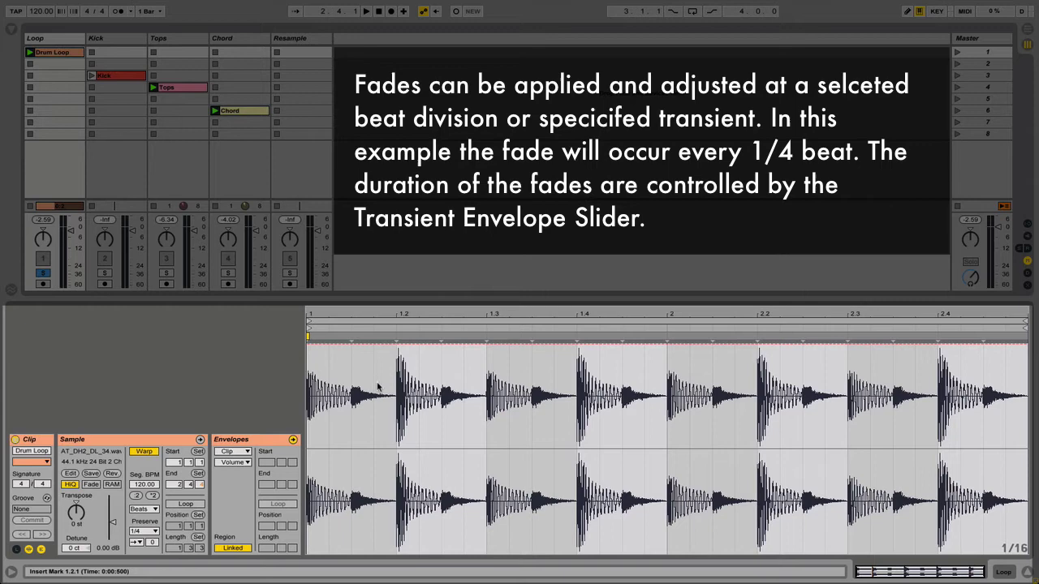
{"action": "left_click_drag", "start_coordinate": [396, 396], "coordinate": [316, 385]}
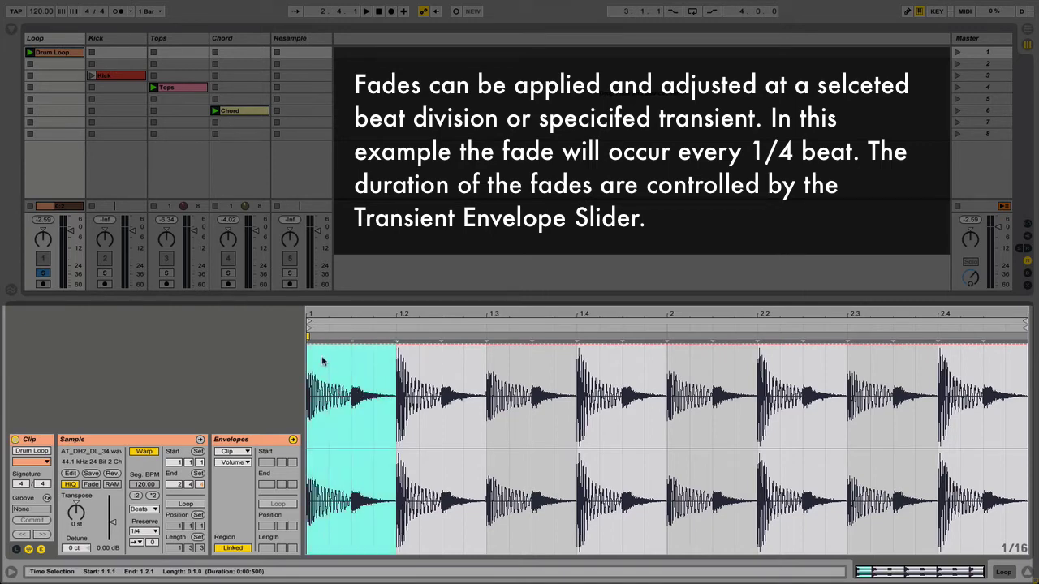
{"action": "left_click", "coordinate": [322, 355]}
{"action": "left_click", "coordinate": [322, 355]}
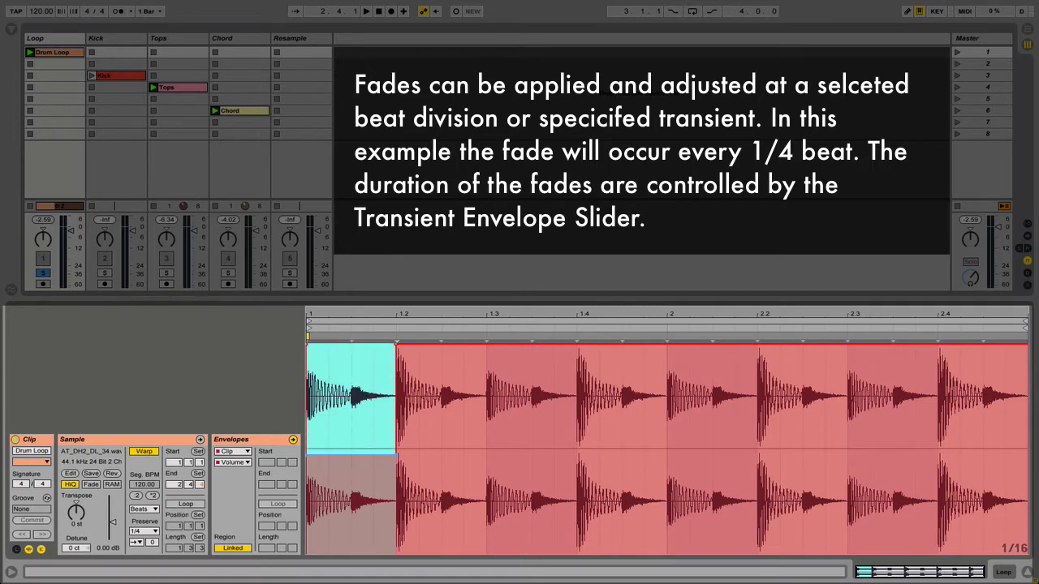
Add a fade across the first beat, pull it away, and raise the transient envelope to 100.
{"action": "left_click", "coordinate": [309, 556]}
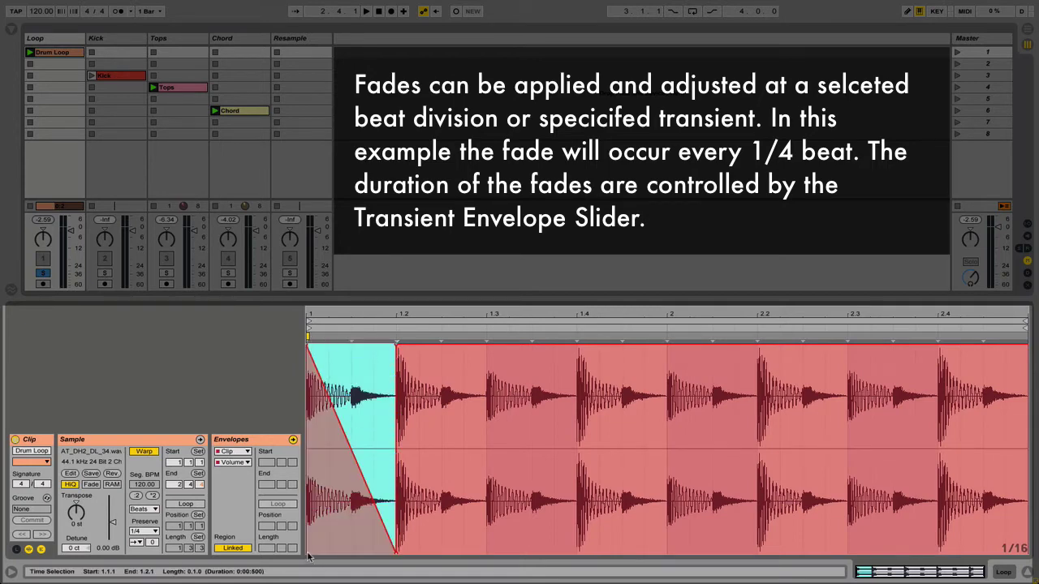
{"action": "left_click", "coordinate": [351, 507]}
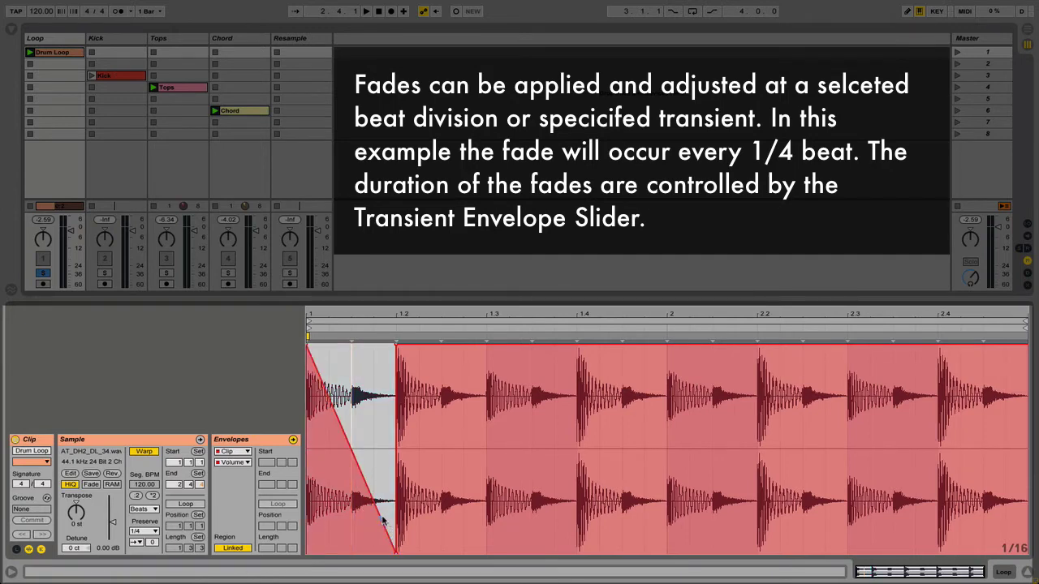
{"action": "left_click_drag", "start_coordinate": [381, 522], "coordinate": [310, 522]}
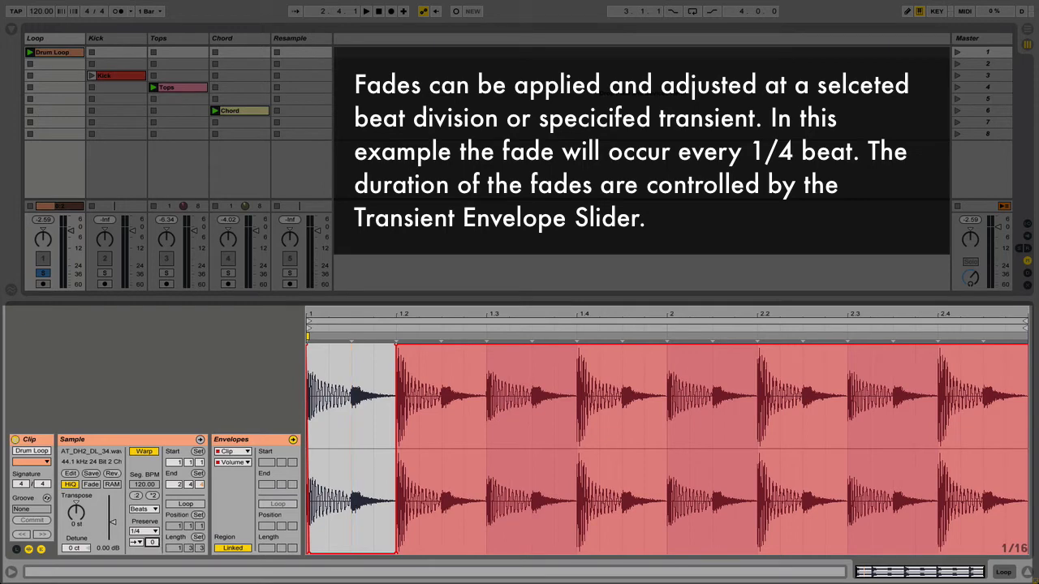
{"action": "mouse_move", "coordinate": [150, 542]}
{"action": "left_mouse_down"}
{"action": "mouse_move", "coordinate": [151, 552]}
{"action": "mouse_move", "coordinate": [151, 526]}
{"action": "left_mouse_up"}
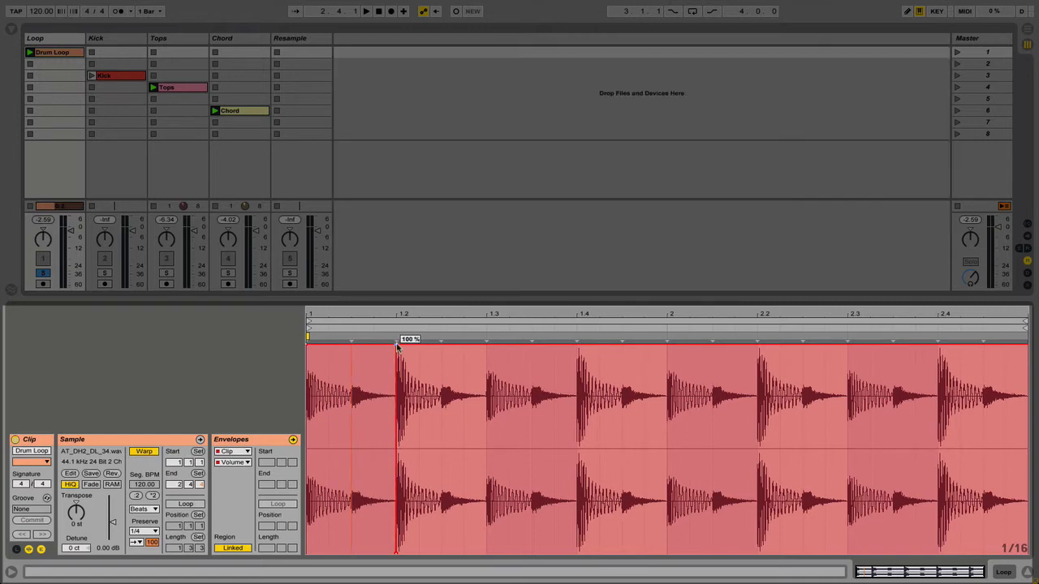
Choose forward transient looping and draw a steep fade from the clip start to 1.2.
{"action": "left_click", "coordinate": [137, 543]}
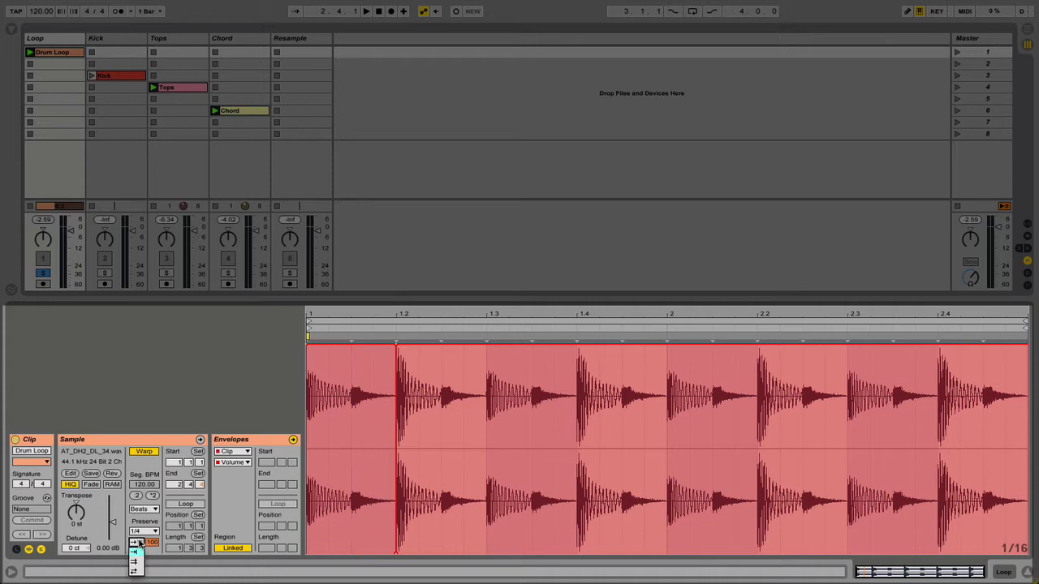
{"action": "left_click", "coordinate": [139, 553]}
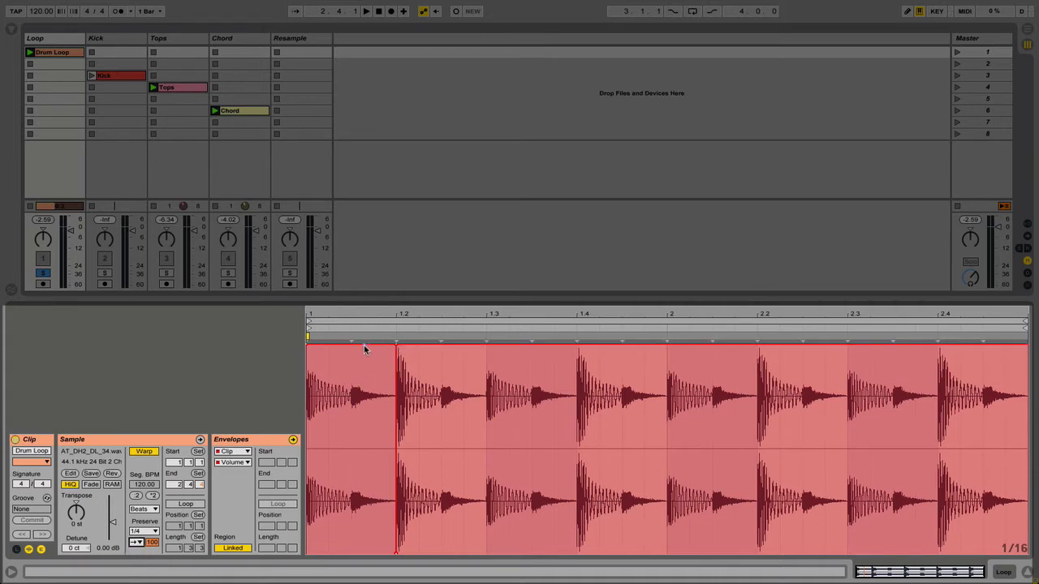
{"action": "left_click_drag", "start_coordinate": [364, 349], "coordinate": [390, 454]}
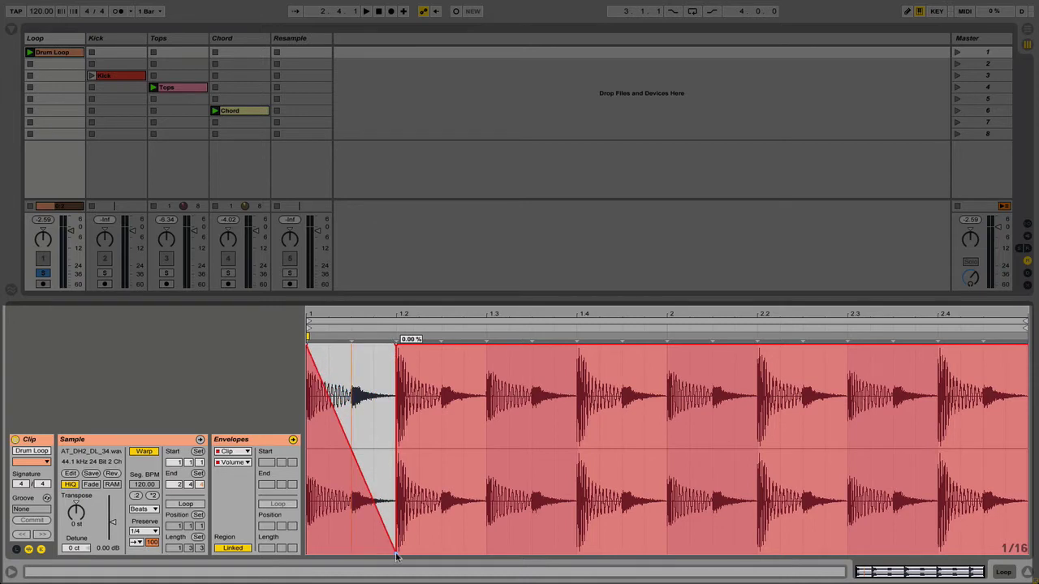
{"action": "mouse_move", "coordinate": [367, 509]}
{"action": "left_mouse_down"}
{"action": "mouse_move", "coordinate": [357, 555]}
{"action": "mouse_move", "coordinate": [347, 557]}
{"action": "left_mouse_up"}
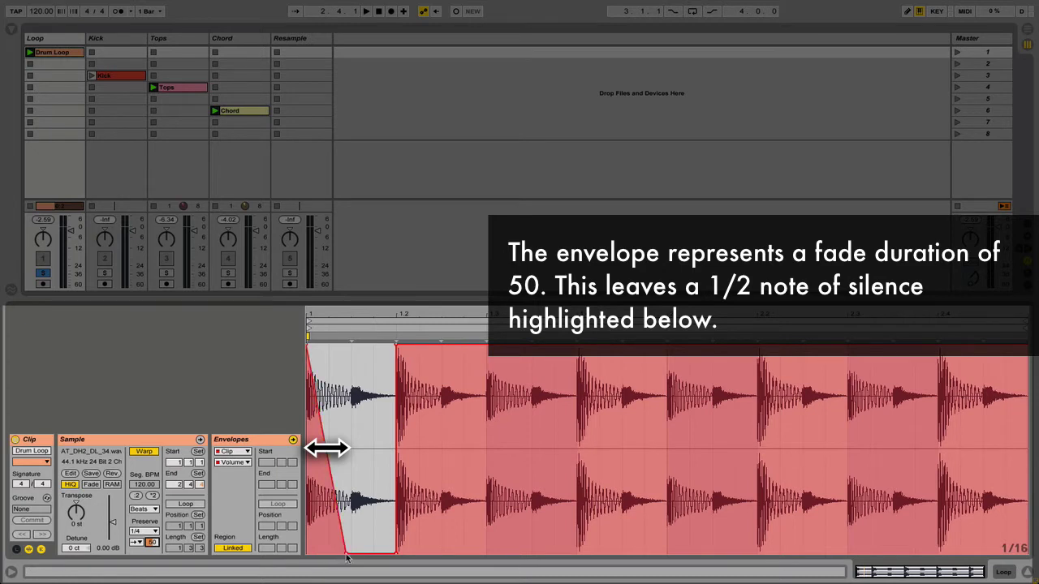
Change the transient loop mode, select 1.1.1 to 1.1.3, and bend the fade-in curve.
{"action": "left_click_drag", "start_coordinate": [351, 551], "coordinate": [387, 505]}
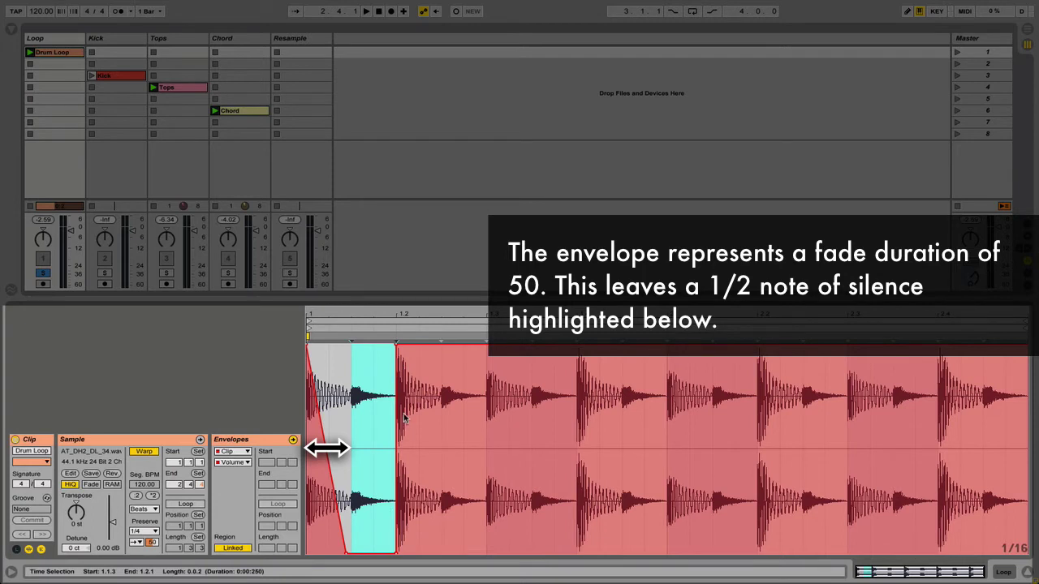
{"action": "left_click", "coordinate": [136, 542]}
{"action": "left_click", "coordinate": [141, 563]}
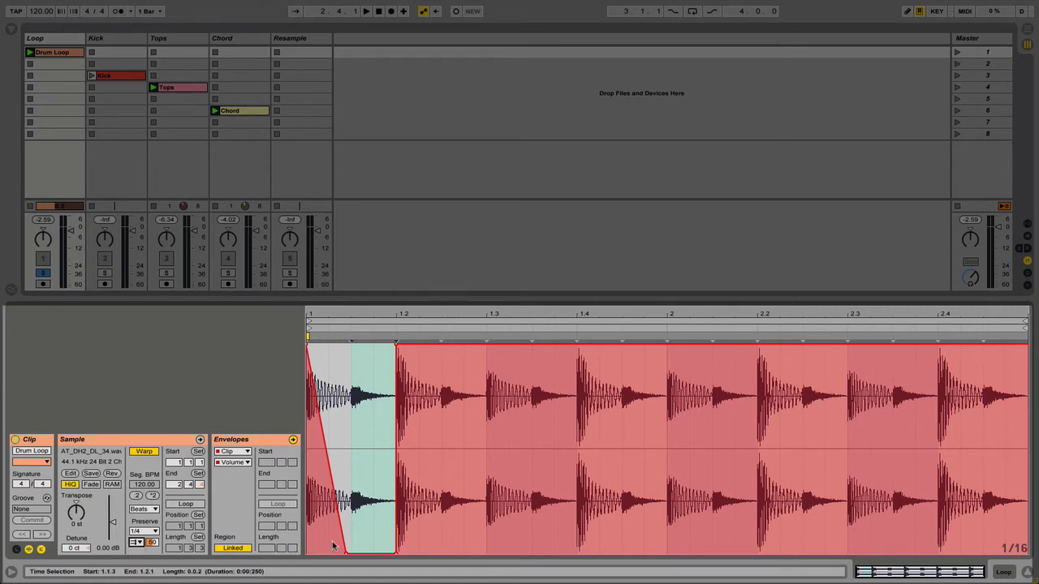
{"action": "left_click_drag", "start_coordinate": [307, 543], "coordinate": [350, 542]}
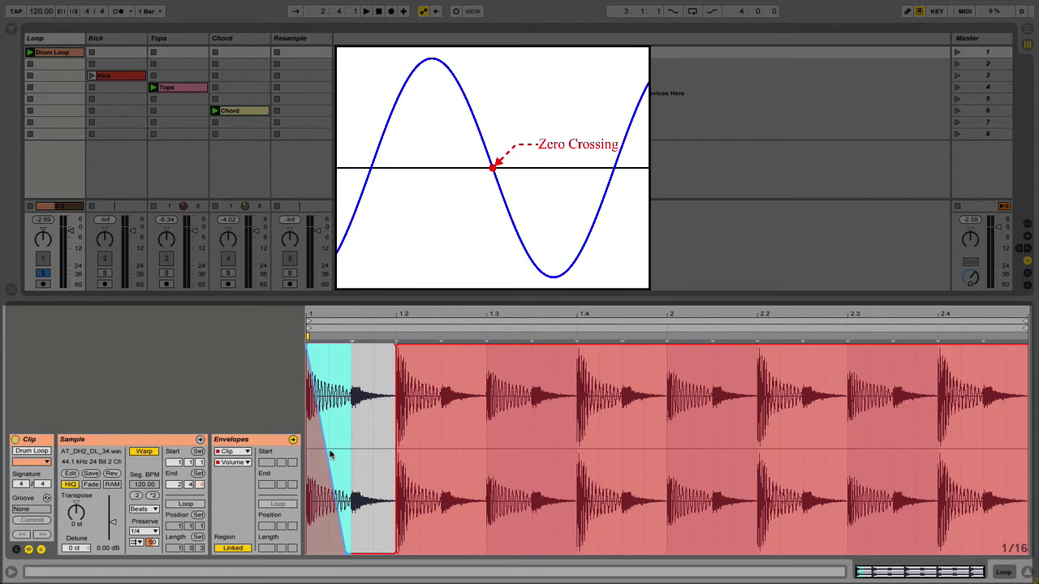
{"action": "left_click", "coordinate": [328, 457]}
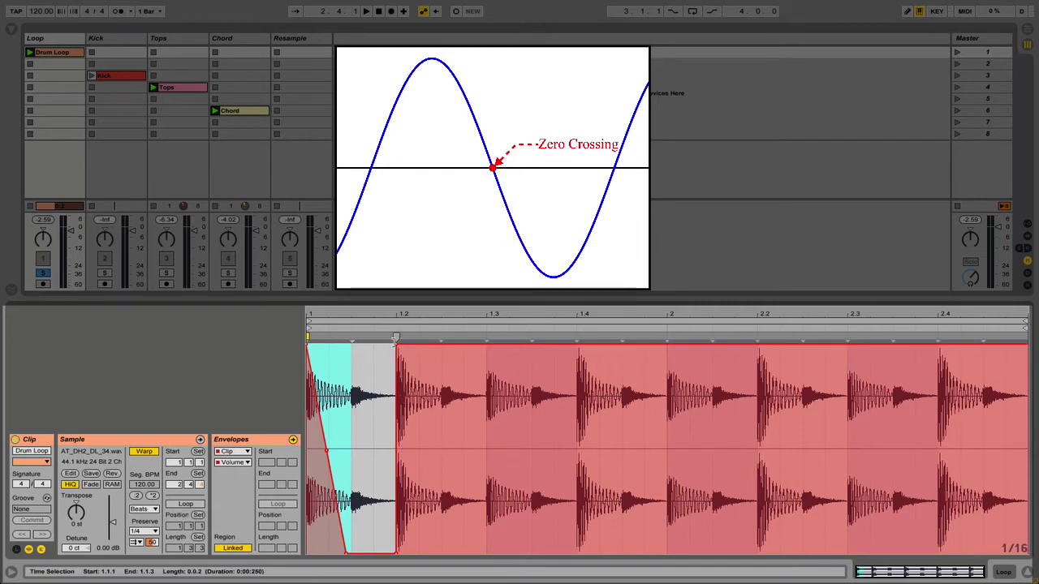
Loop the Drum Loop clip, transpose it up 12 semitones, and audition it briefly.
{"action": "left_click", "coordinate": [193, 505]}
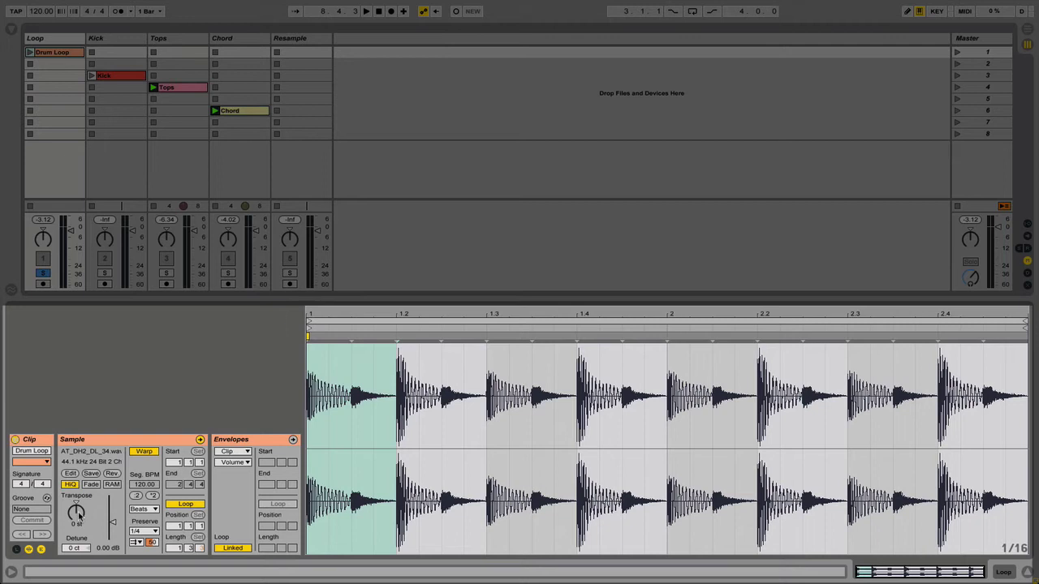
{"action": "type", "text": "12"}
{"action": "key", "text": "Return"}
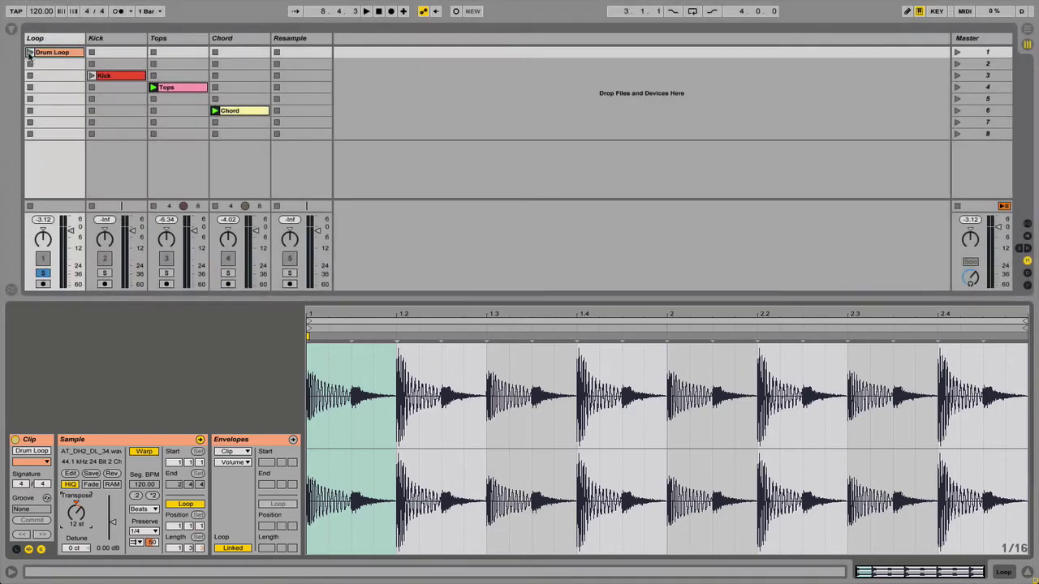
{"action": "left_click", "coordinate": [29, 53]}
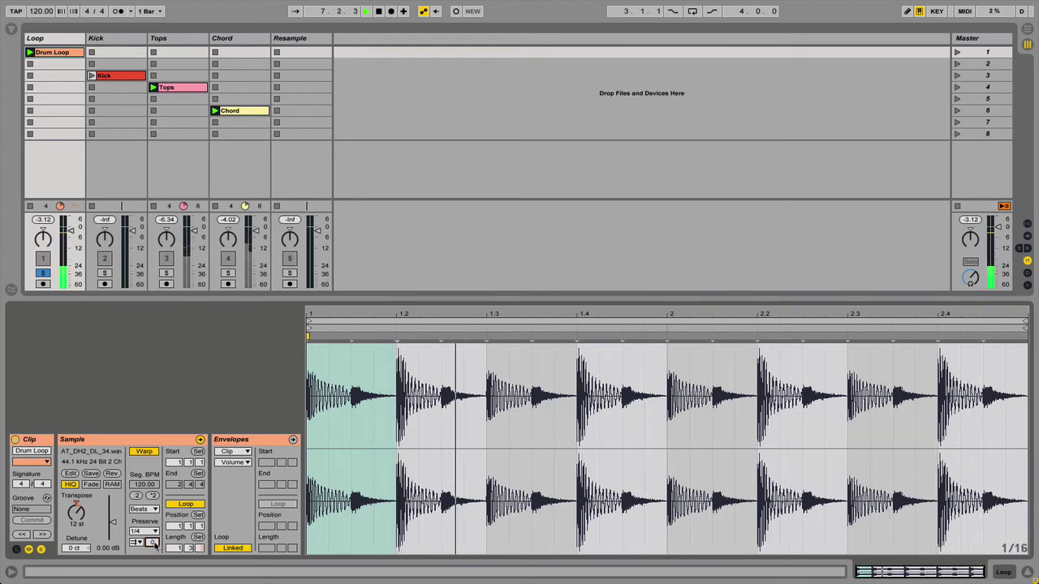
{"action": "key", "text": "space"}
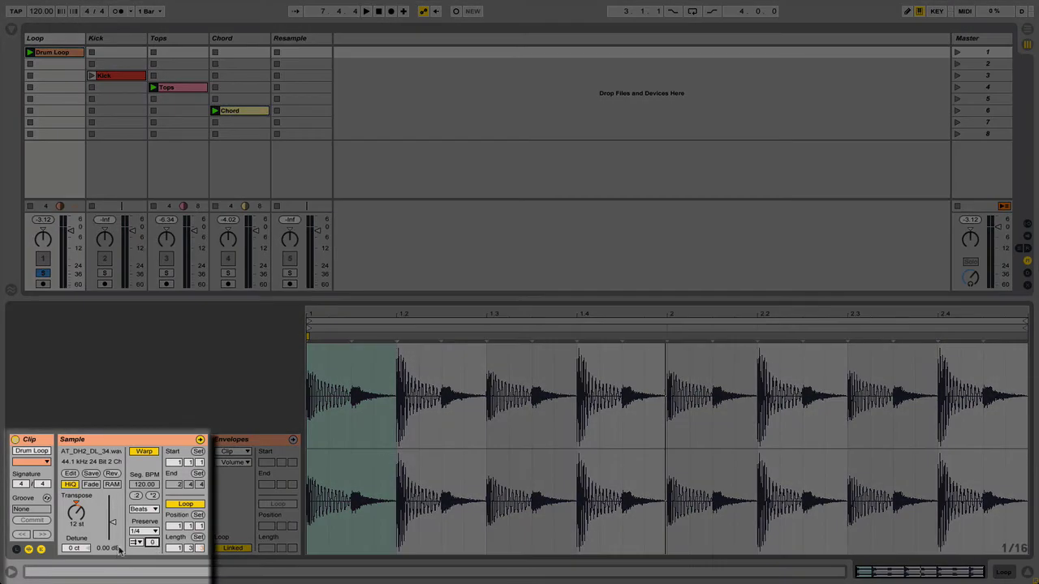
Set back-and-forth transient looping and try transient envelope values like 100 and 67 during playback.
{"action": "left_click", "coordinate": [135, 542]}
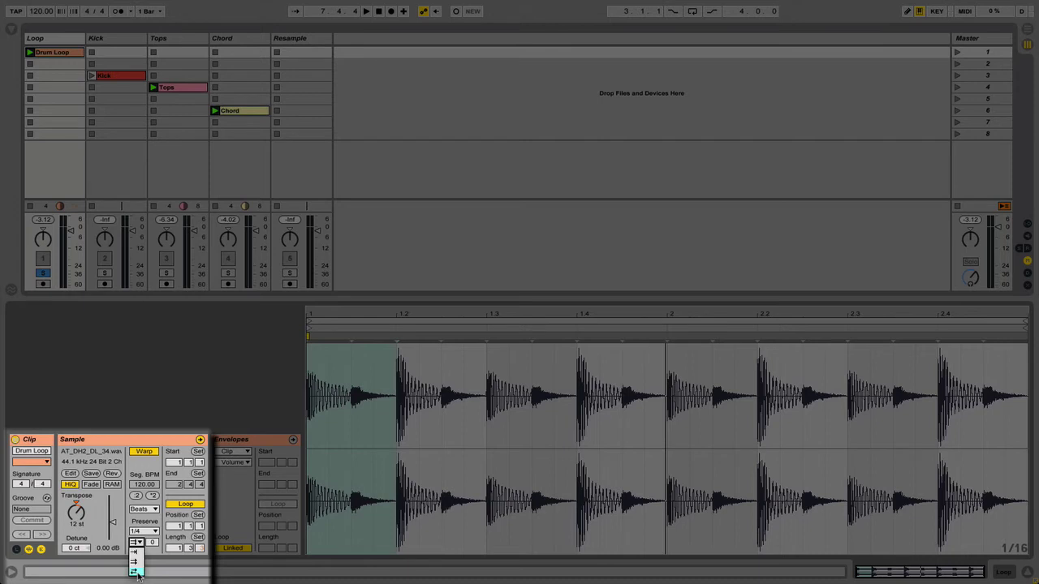
{"action": "left_click", "coordinate": [135, 571]}
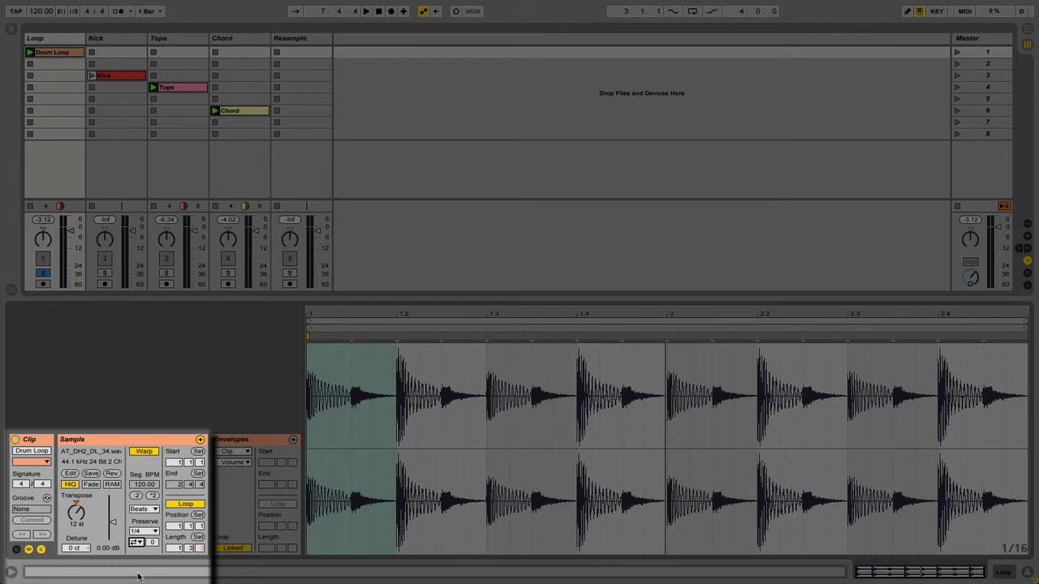
{"action": "key", "text": "space"}
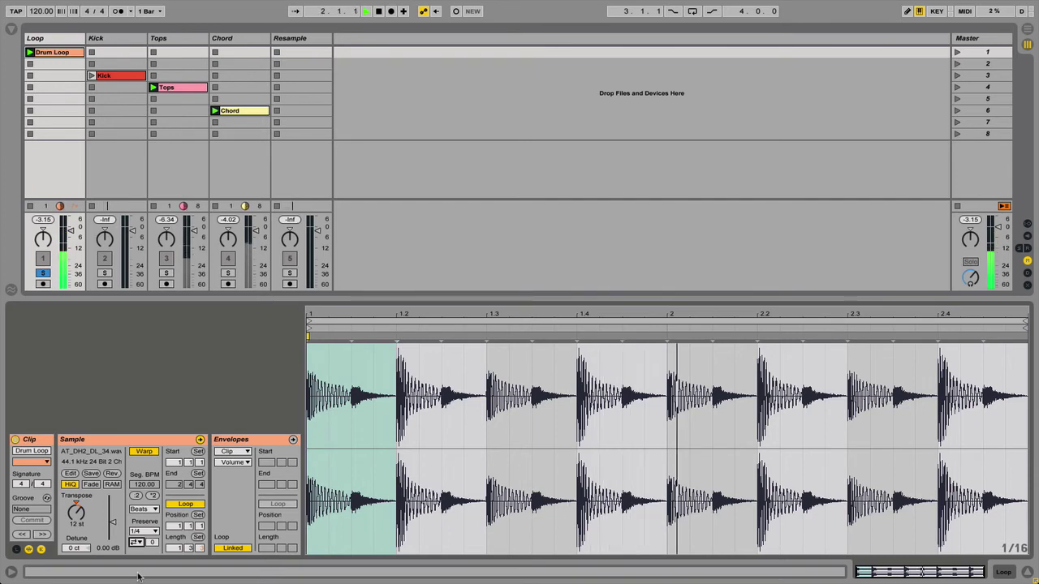
{"action": "left_click_drag", "start_coordinate": [150, 547], "coordinate": [151, 503]}
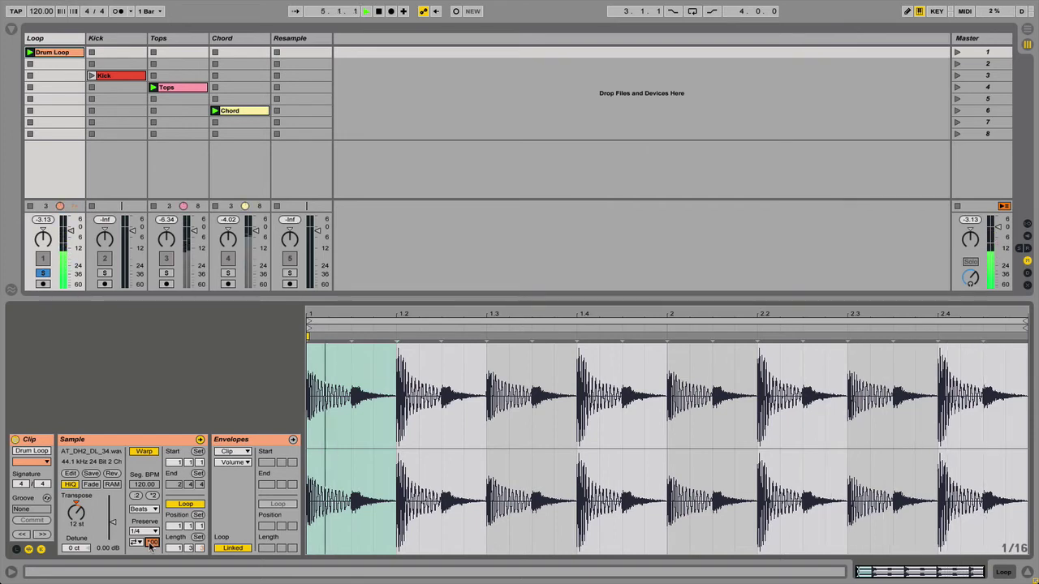
{"action": "left_click_drag", "start_coordinate": [151, 546], "coordinate": [150, 560]}
{"action": "left_click_drag", "start_coordinate": [150, 560], "coordinate": [150, 503]}
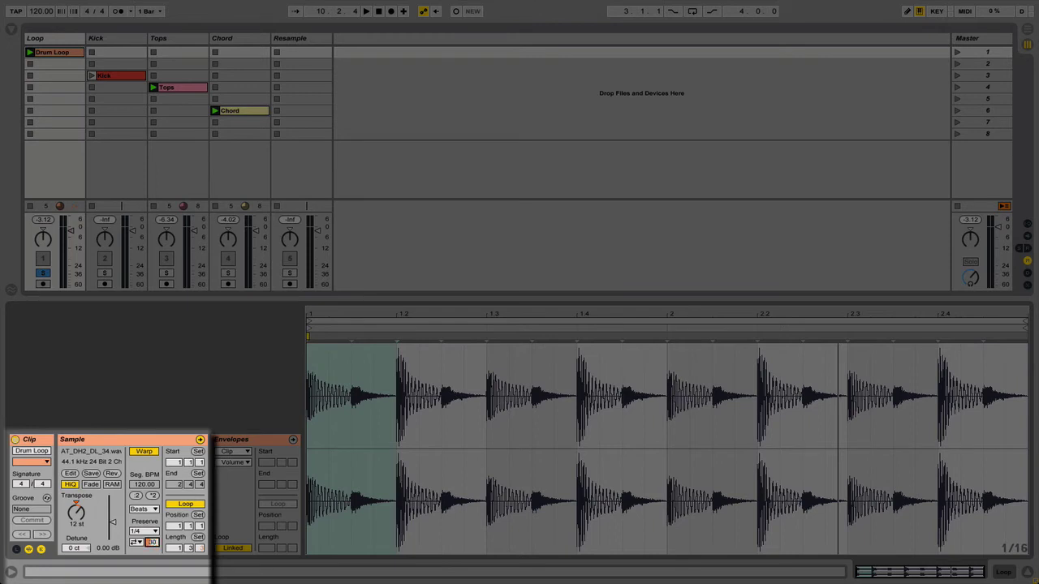
Leave Preserve at 1/4, solo the Tops track, and select its track title.
{"action": "left_click", "coordinate": [152, 532]}
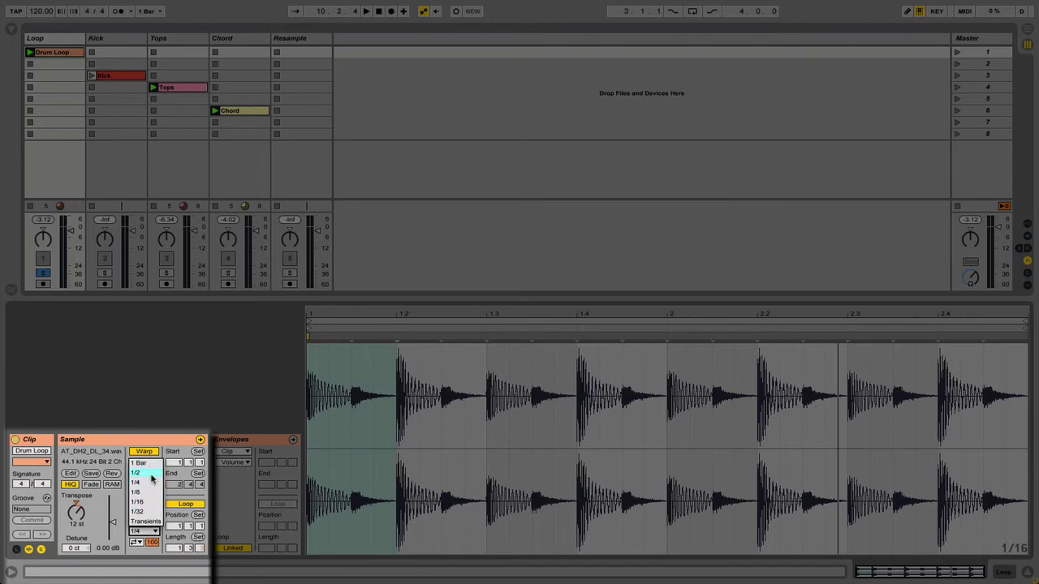
{"action": "left_click", "coordinate": [151, 487]}
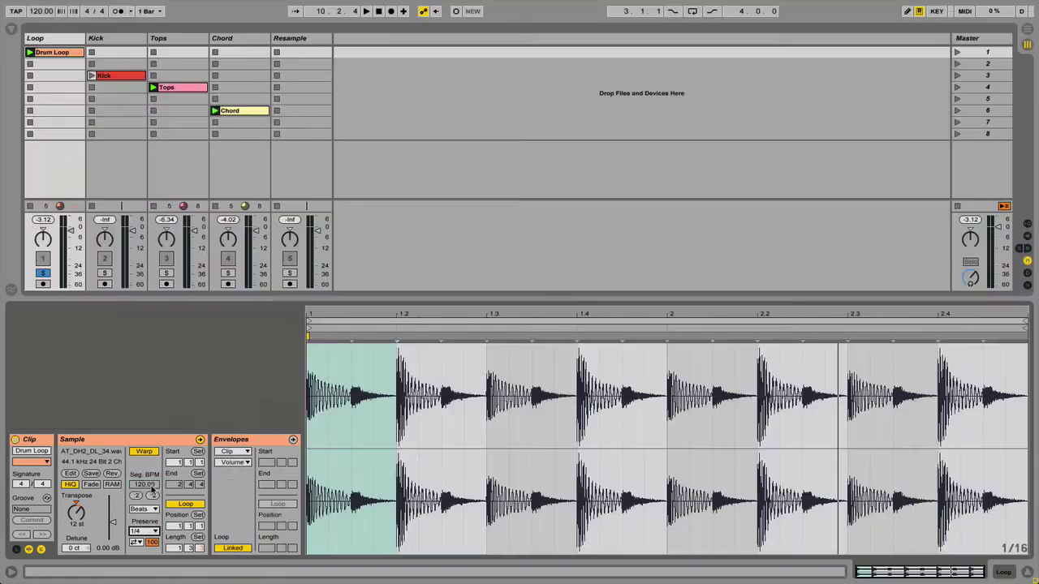
{"action": "left_click", "coordinate": [161, 275]}
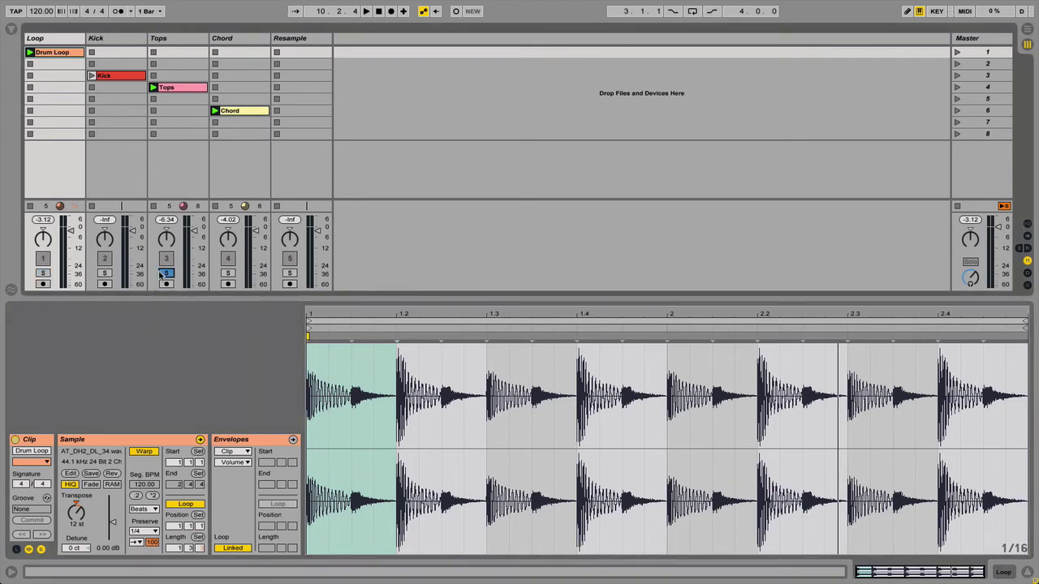
{"action": "left_click", "coordinate": [160, 39]}
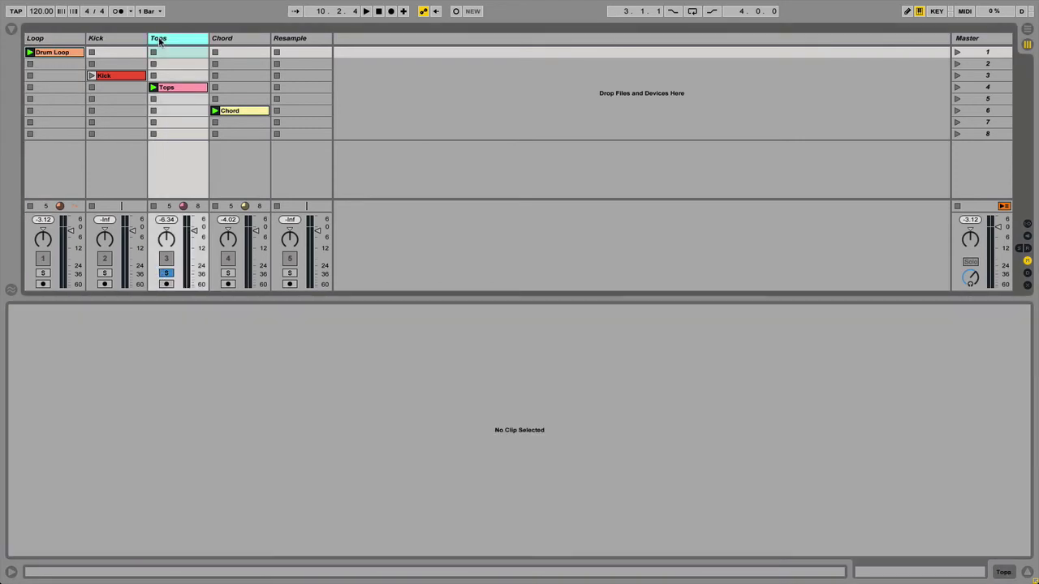
Set the Tops clip to Beats warp, preserving Transients with forward transient looping, and play it.
{"action": "left_click", "coordinate": [174, 89]}
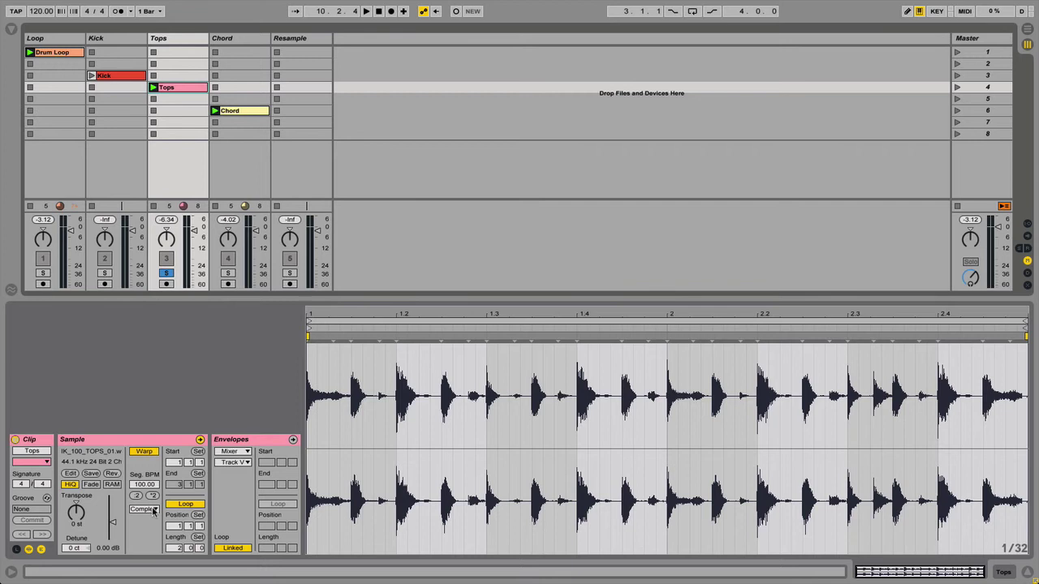
{"action": "left_click", "coordinate": [143, 510]}
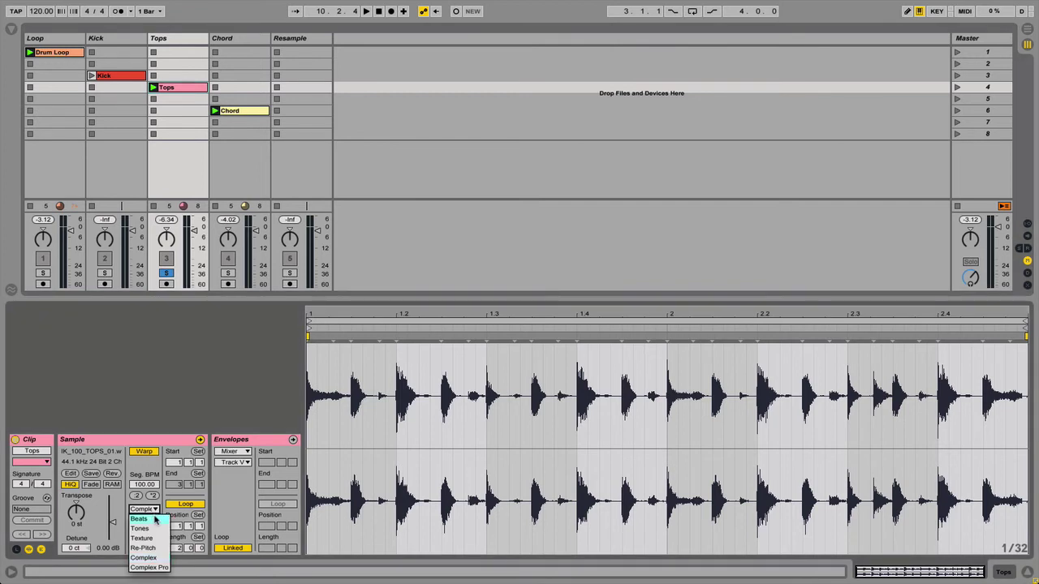
{"action": "left_click", "coordinate": [139, 519]}
{"action": "left_click", "coordinate": [155, 532]}
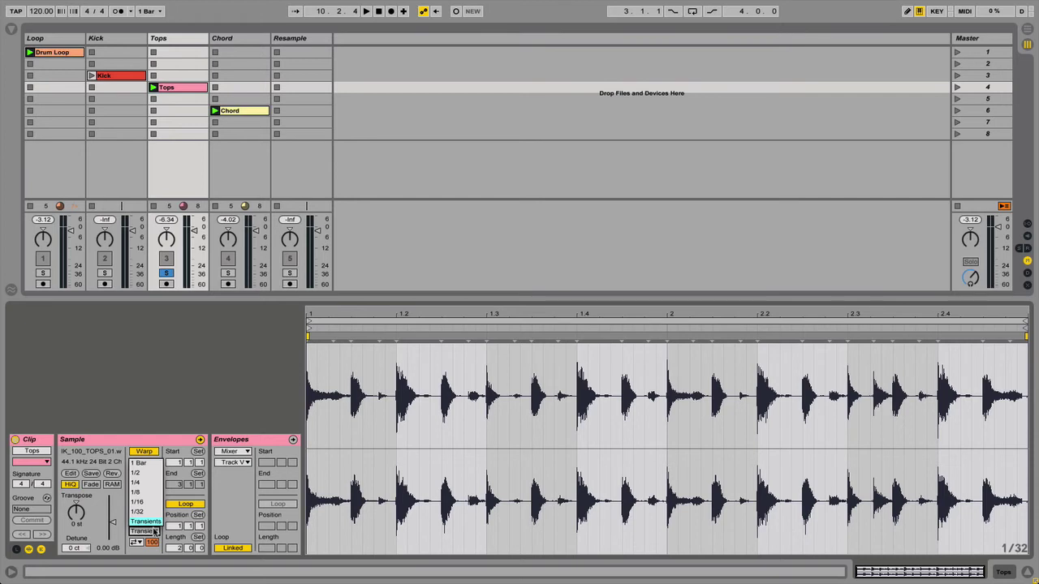
{"action": "left_click", "coordinate": [151, 521]}
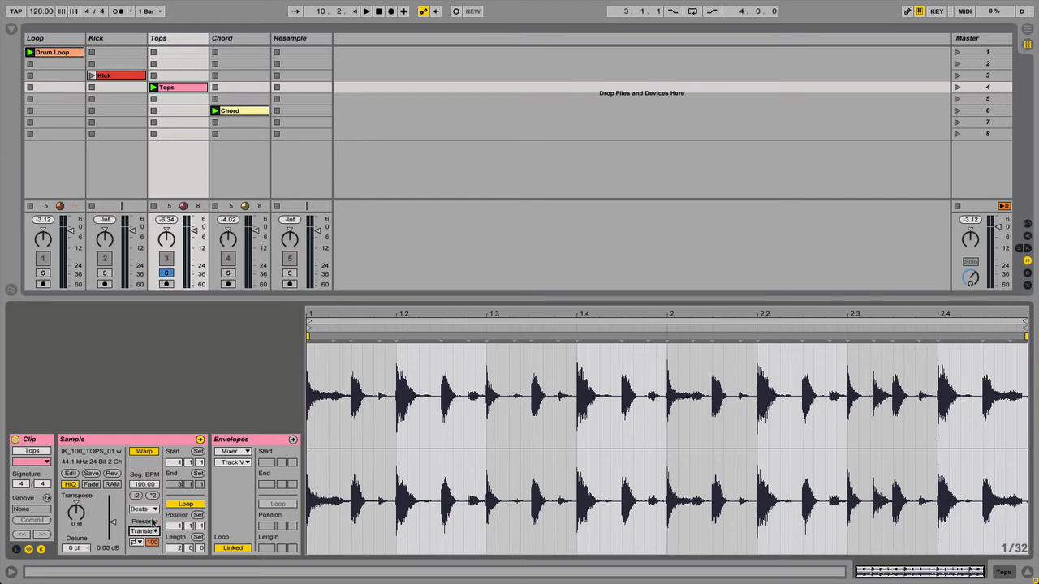
{"action": "left_click", "coordinate": [137, 544]}
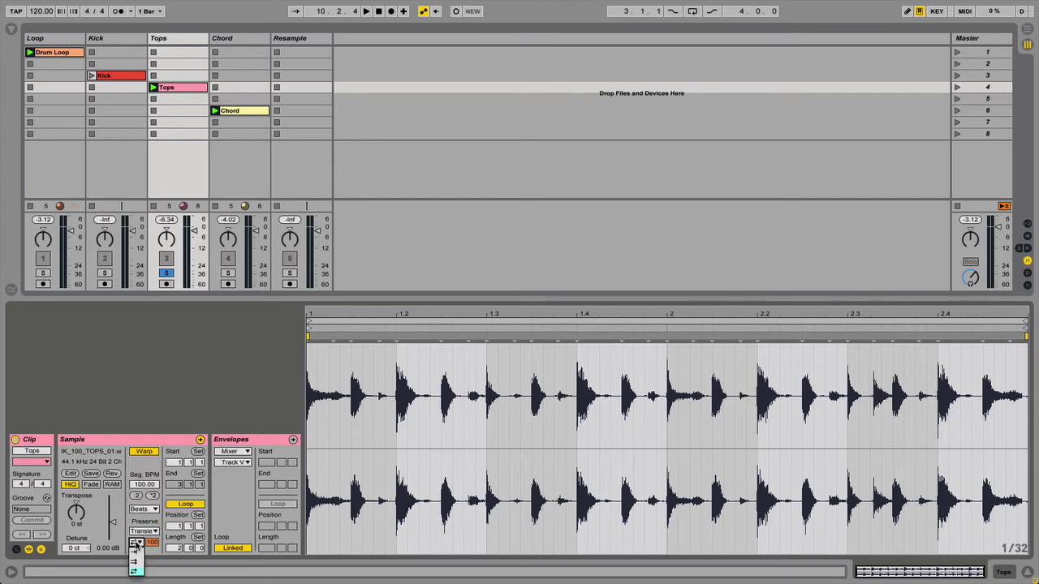
{"action": "left_click", "coordinate": [136, 554]}
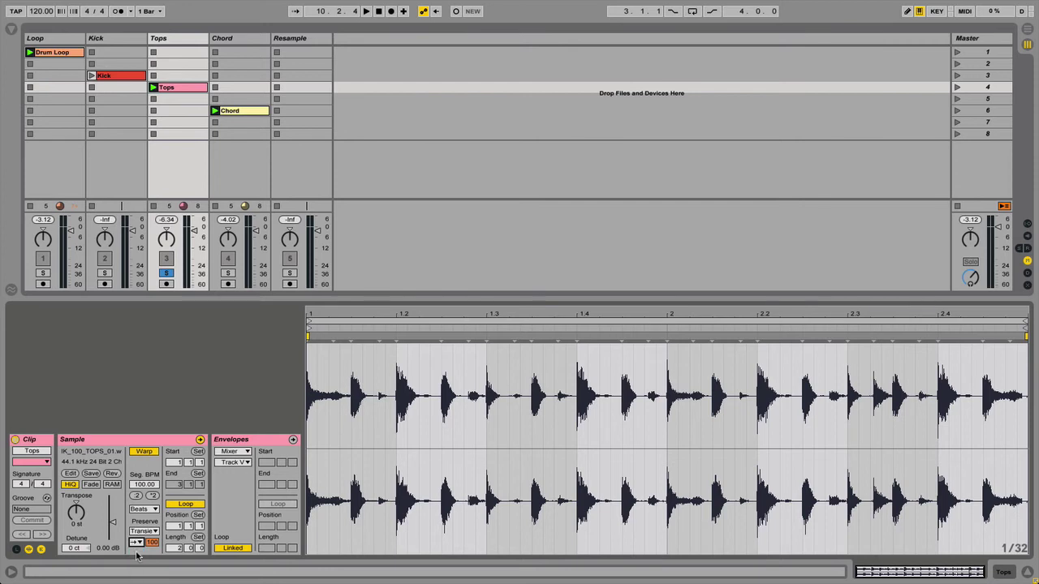
{"action": "key", "text": "space"}
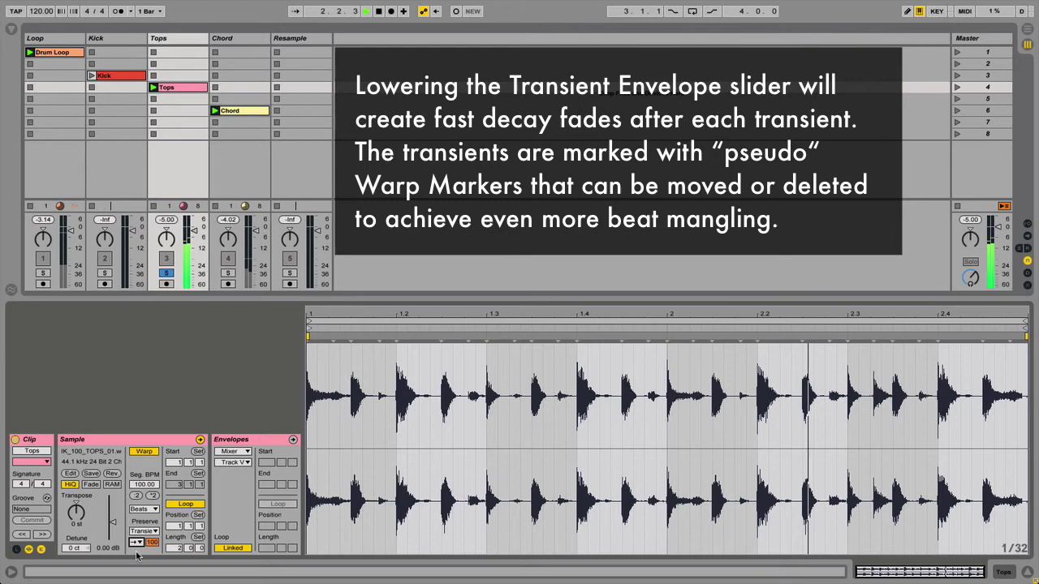
Lower the Tops transient envelope to 53 then 24, reset it to 100, and stop playback.
{"action": "left_click_drag", "start_coordinate": [150, 545], "coordinate": [150, 583]}
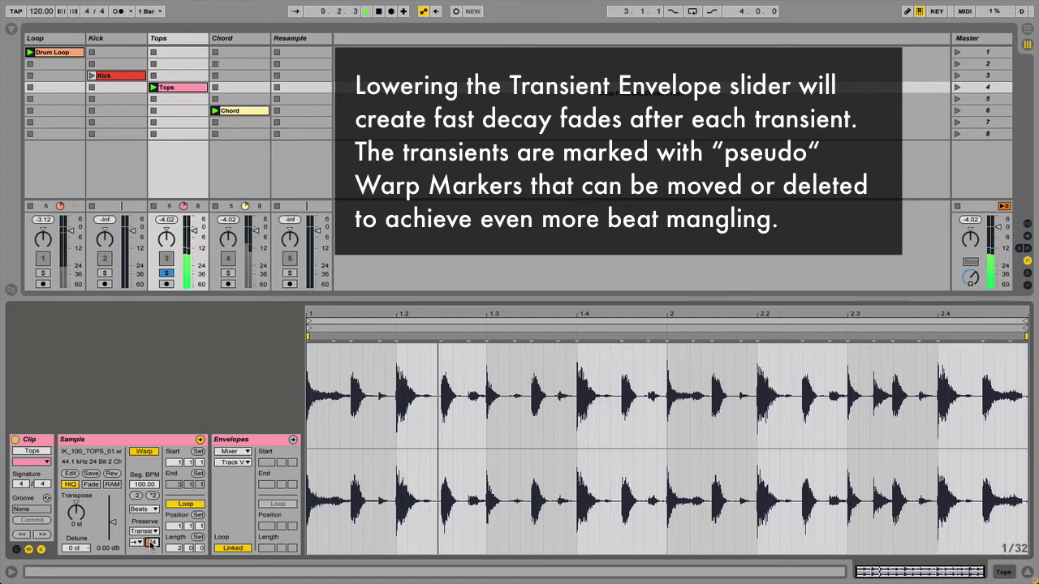
{"action": "left_click_drag", "start_coordinate": [150, 543], "coordinate": [137, 579]}
{"action": "key", "text": "Delete"}
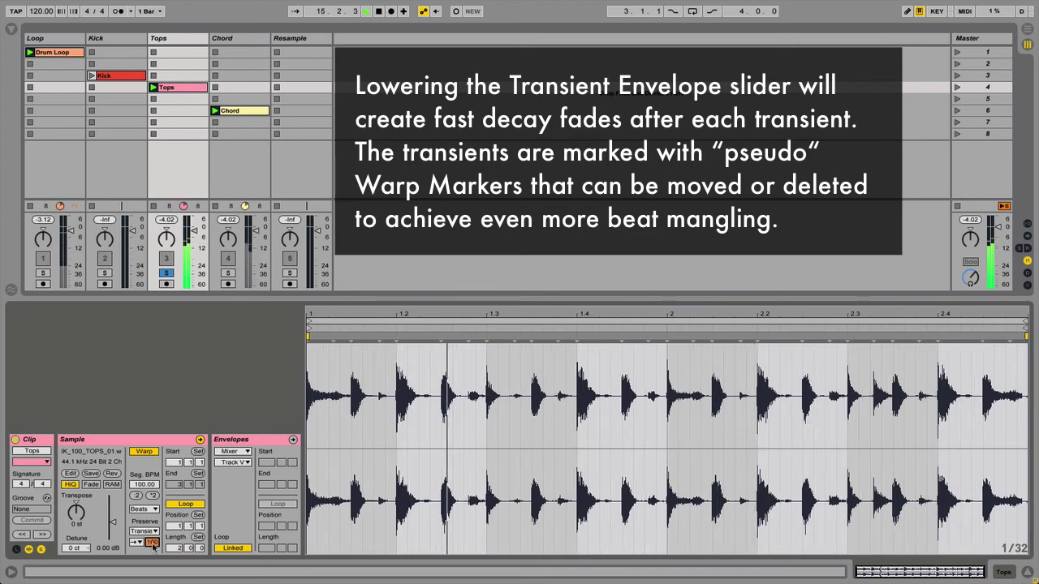
{"action": "key", "text": "space"}
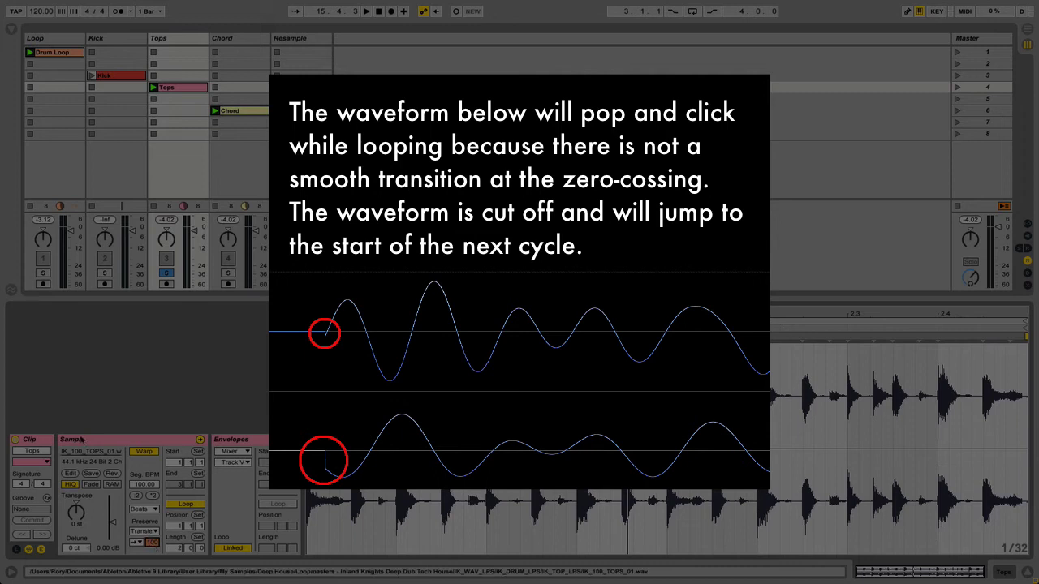
Solo the Loop track again and select its Drum Loop clip.
{"action": "left_click", "coordinate": [43, 273]}
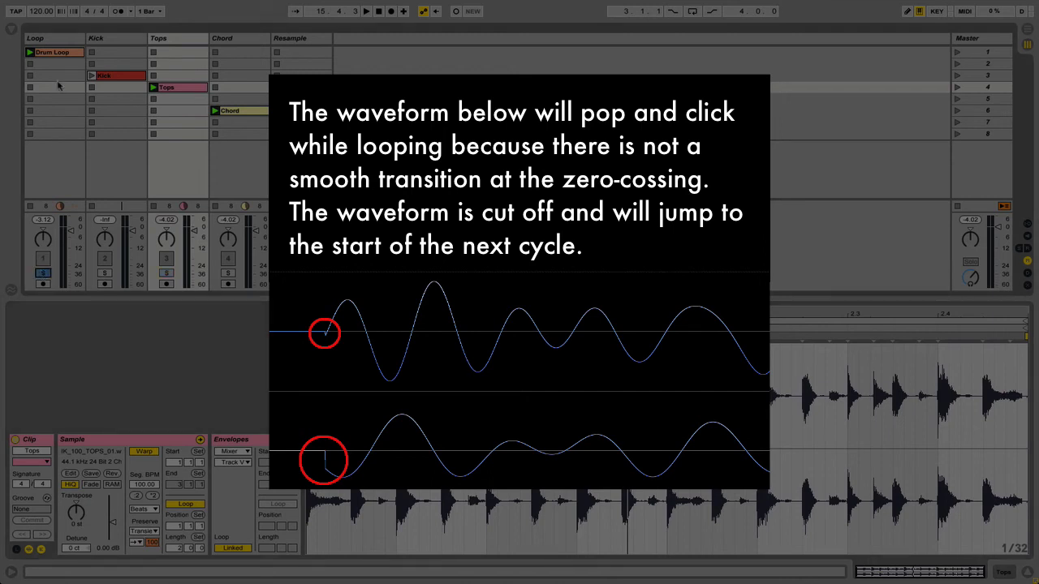
{"action": "left_click", "coordinate": [55, 52]}
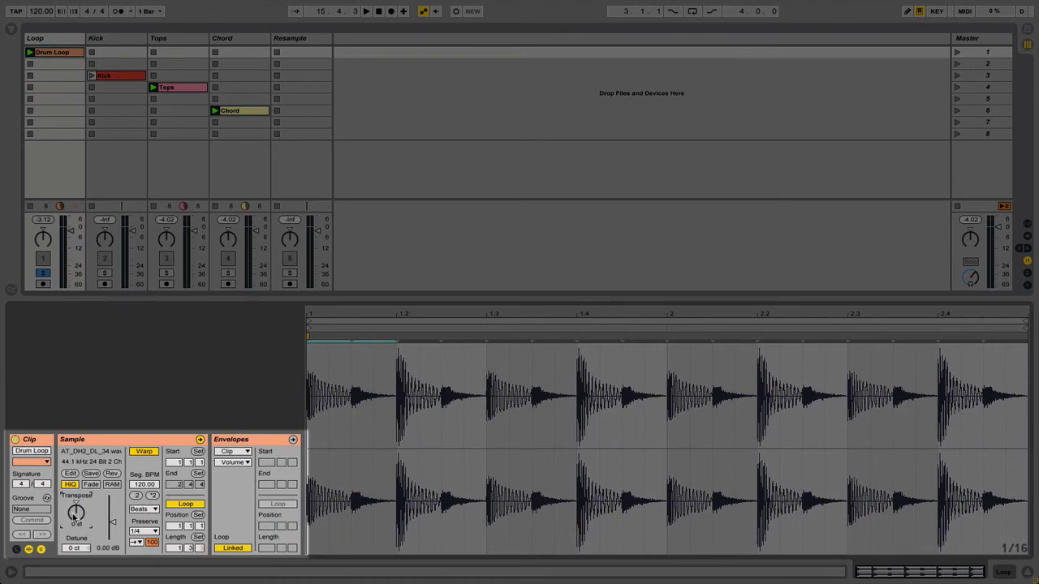
Choose Sample Offset Modulation as the Drum Loop clip envelope to show its flat line.
{"action": "left_click", "coordinate": [234, 463]}
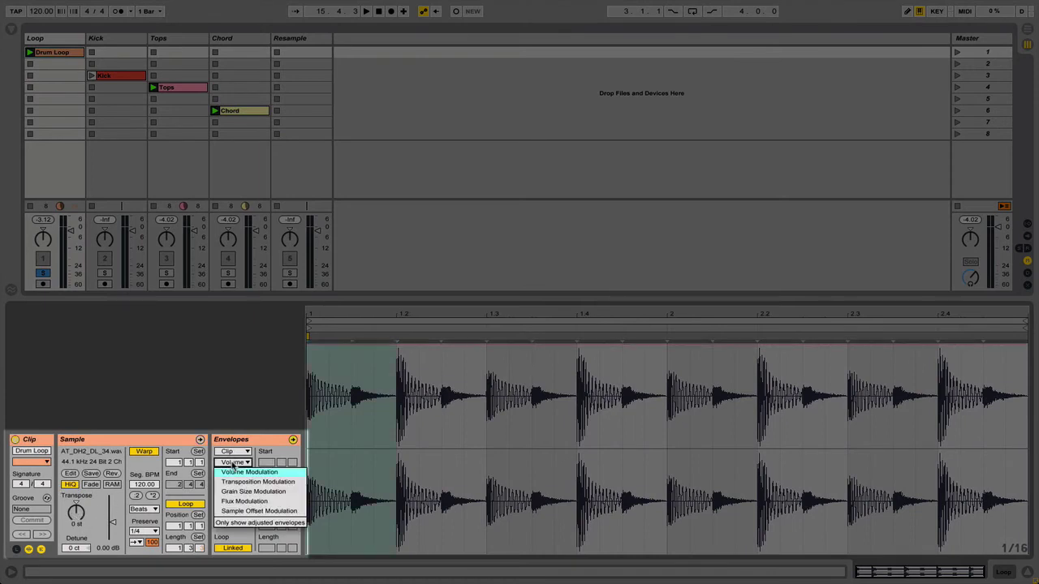
{"action": "left_click", "coordinate": [298, 516]}
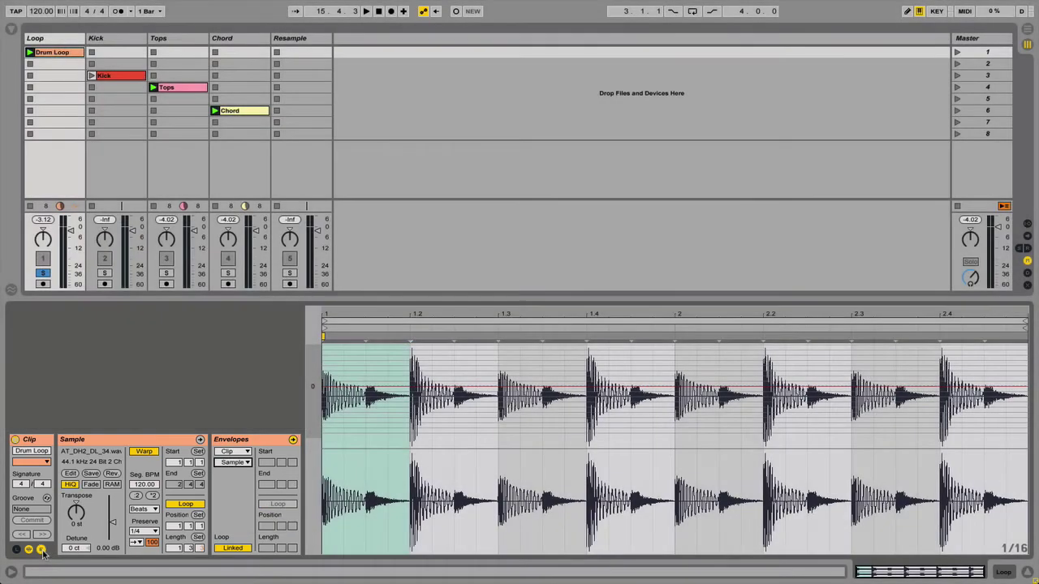
{"action": "left_click", "coordinate": [41, 549]}
{"action": "left_click", "coordinate": [41, 549]}
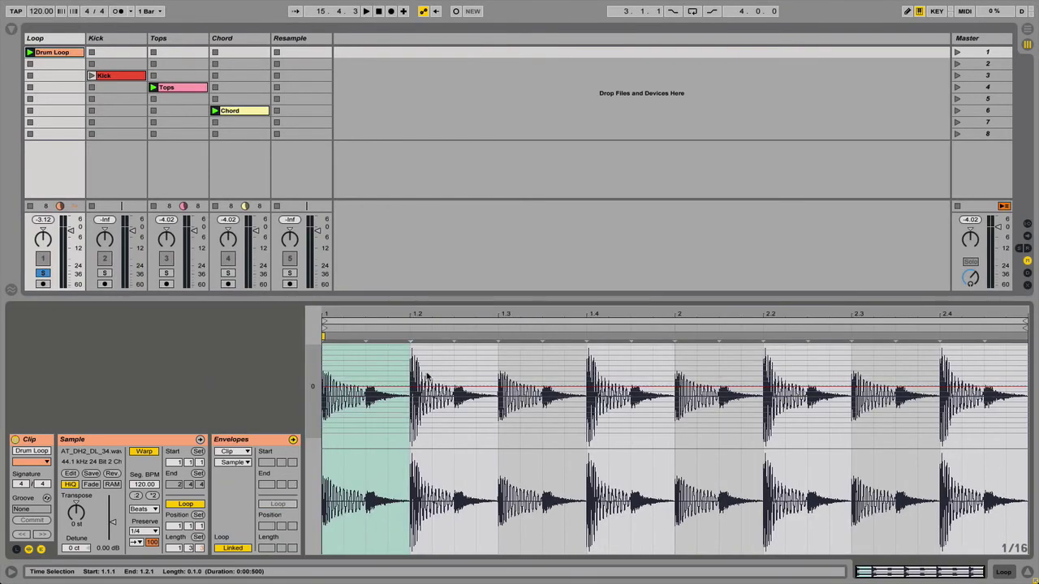
Set the envelope grid to Fixed 1/4 and enable Draw Mode.
{"action": "right_click", "coordinate": [428, 377]}
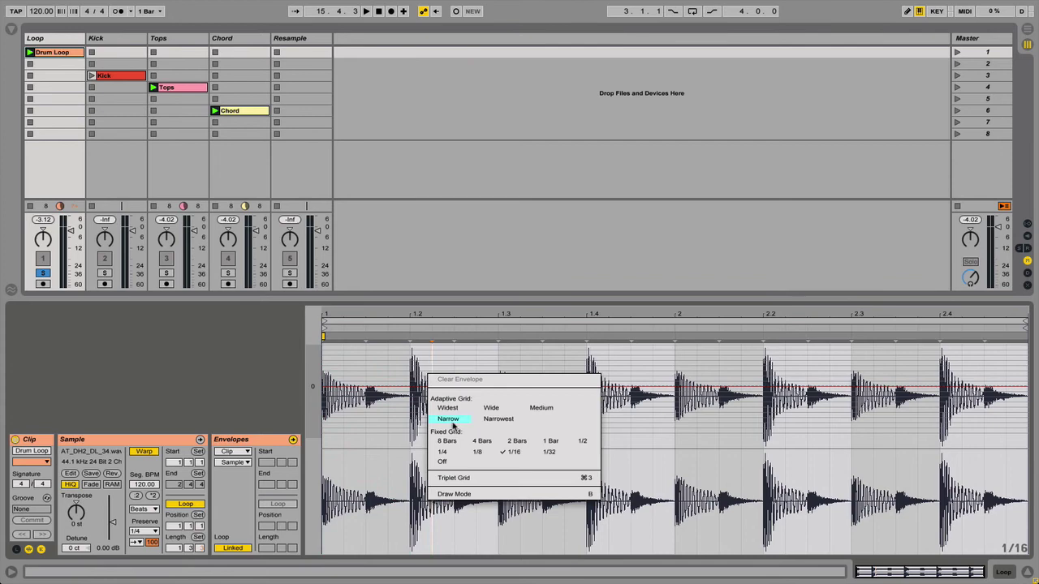
{"action": "left_click", "coordinate": [446, 452]}
{"action": "key", "text": "b"}
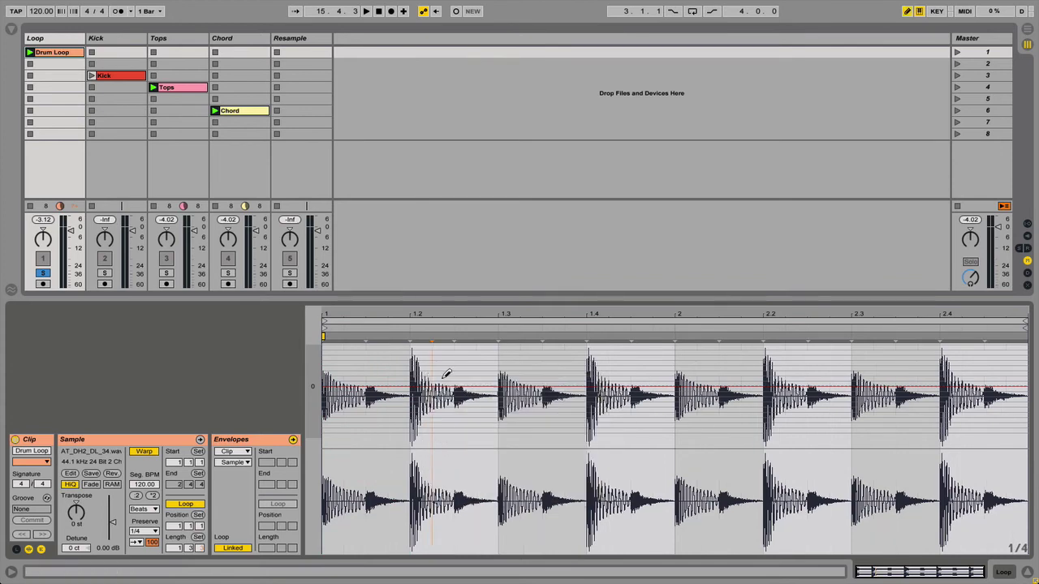
Draw envelope steps raised at 1.2 and 2.2, lowered at 1.4 and 2.4, then play.
{"action": "mouse_move", "coordinate": [445, 374]}
{"action": "left_mouse_down"}
{"action": "mouse_move", "coordinate": [446, 355]}
{"action": "mouse_move", "coordinate": [450, 362]}
{"action": "left_mouse_up"}
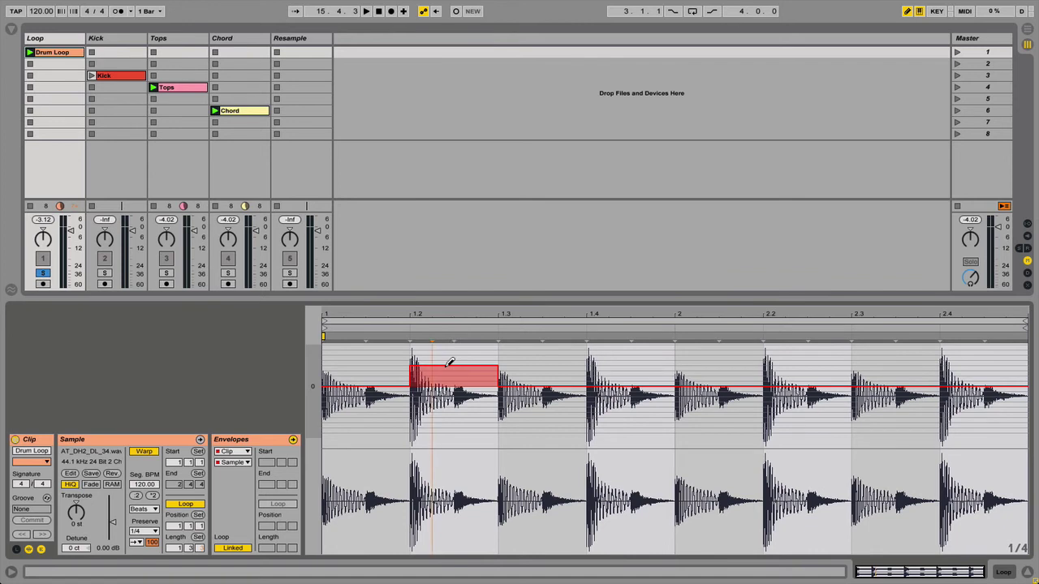
{"action": "left_click", "coordinate": [593, 404]}
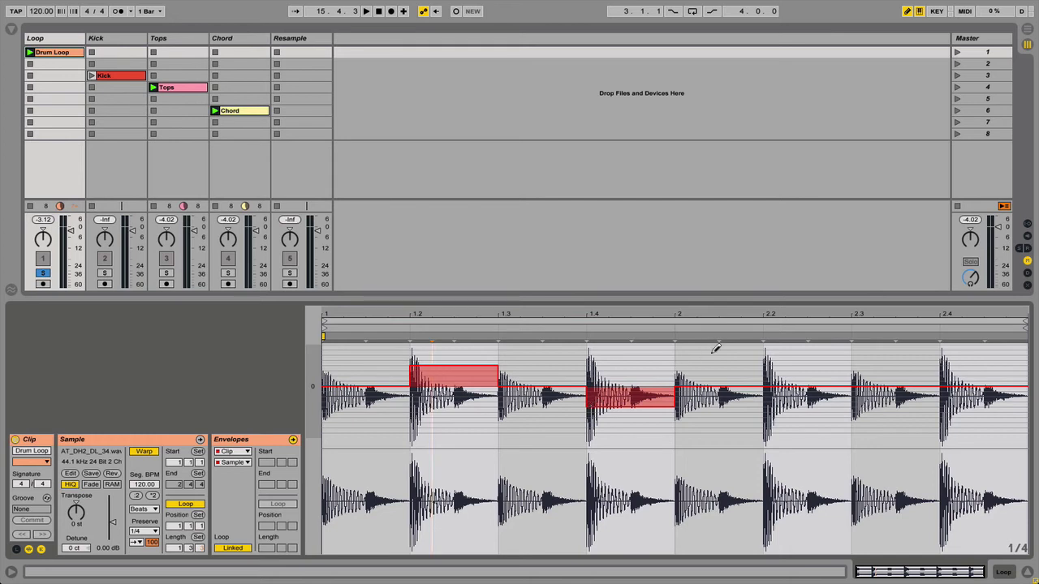
{"action": "left_click", "coordinate": [773, 344]}
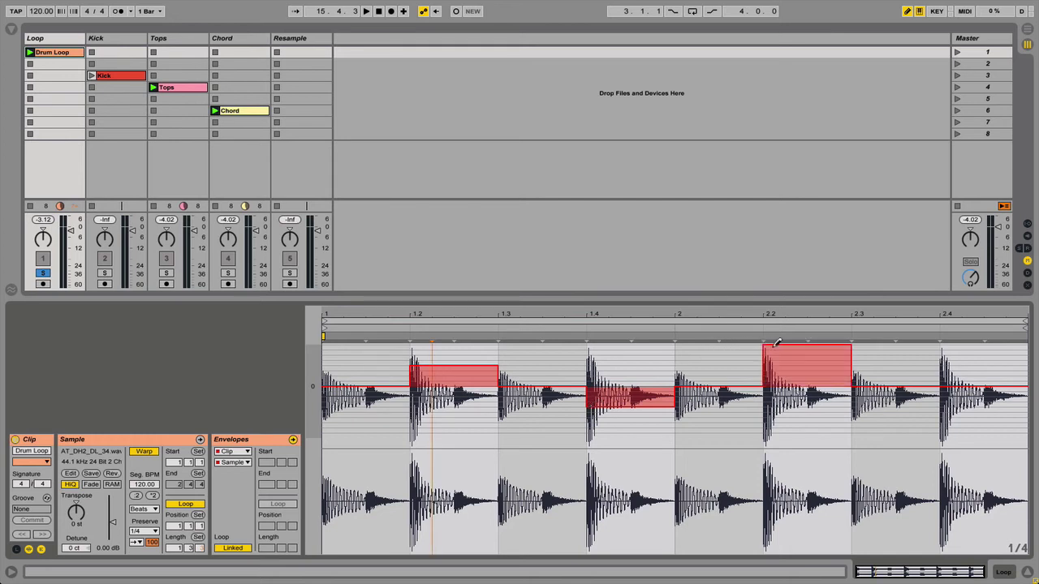
{"action": "left_click", "coordinate": [958, 420]}
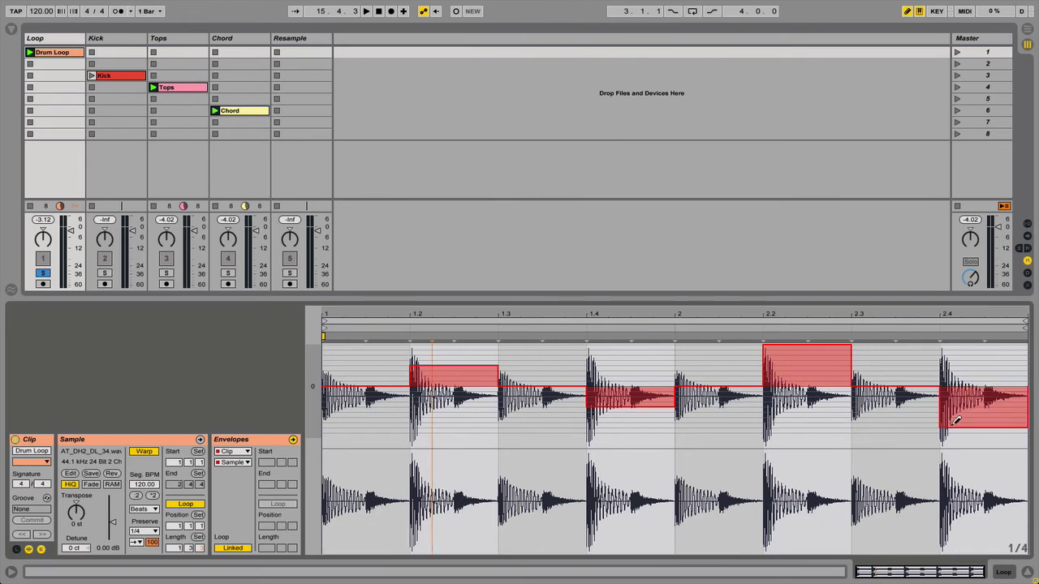
{"action": "key", "text": "space"}
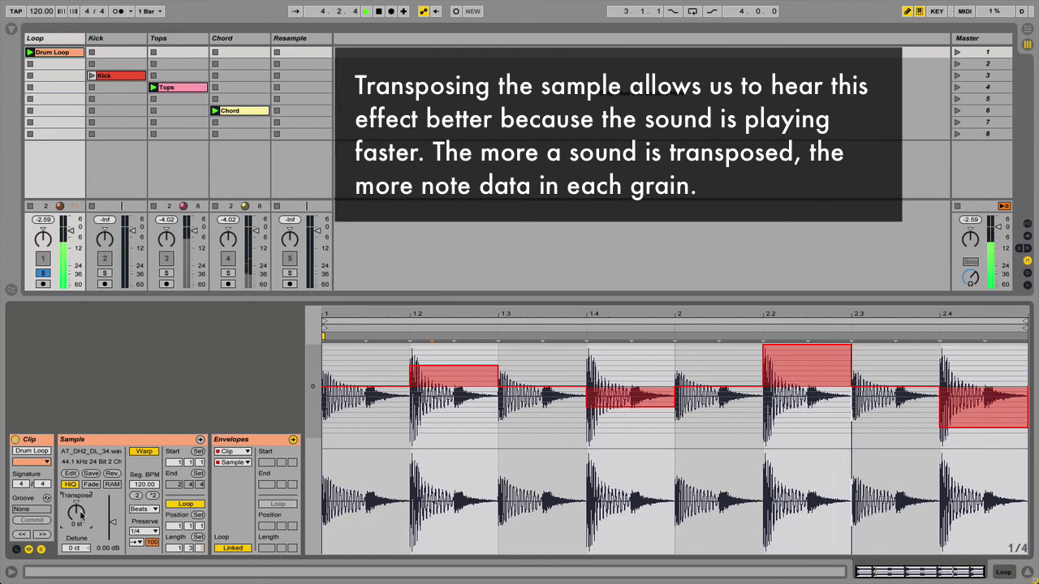
Transpose the Drum Loop up 12 st, preserve 1/16 divisions, and raise the transient envelope to 28.
{"action": "left_click_drag", "start_coordinate": [80, 516], "coordinate": [81, 503]}
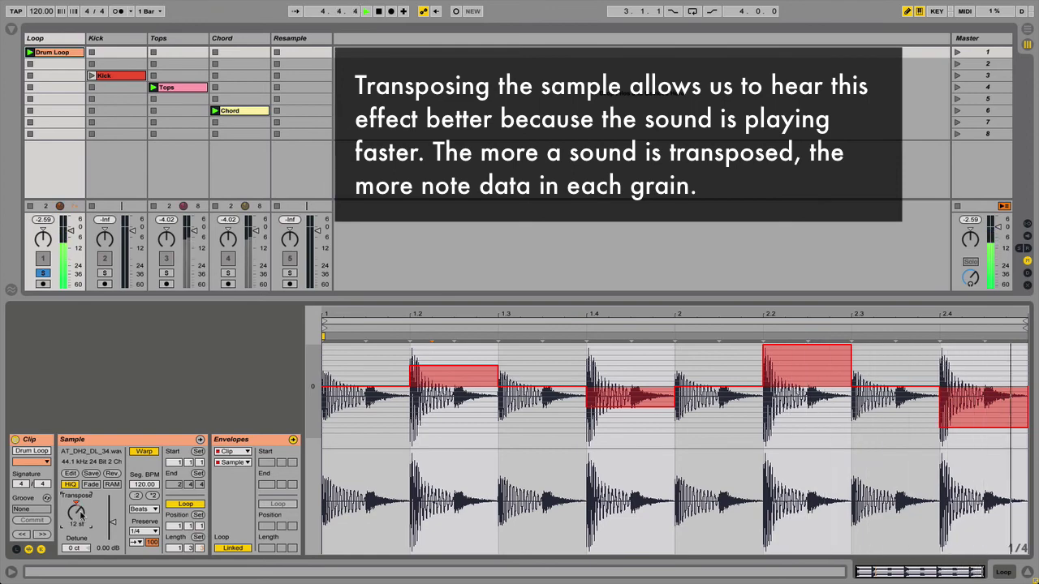
{"action": "left_click", "coordinate": [139, 532]}
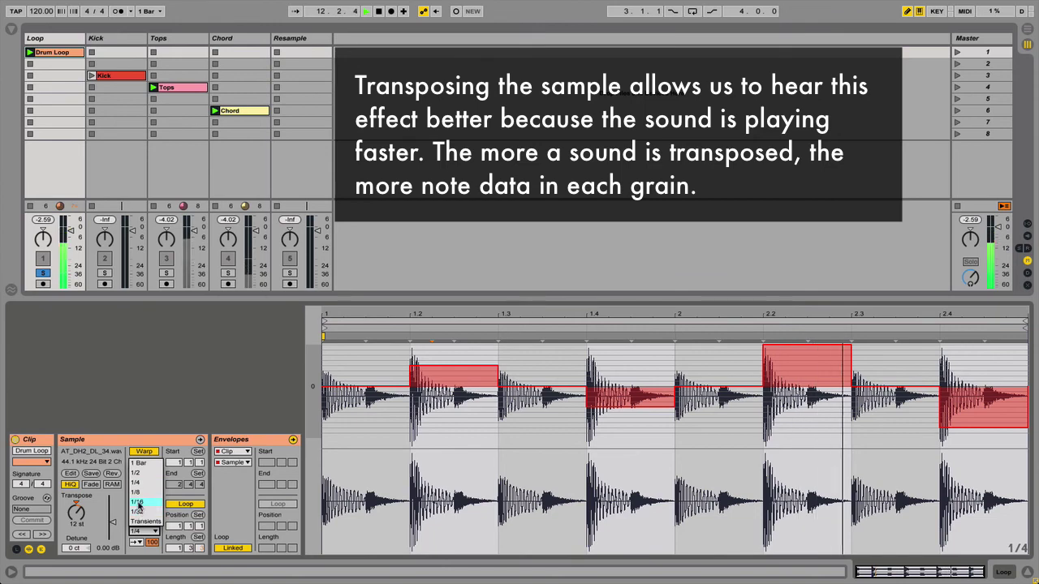
{"action": "left_click", "coordinate": [138, 502]}
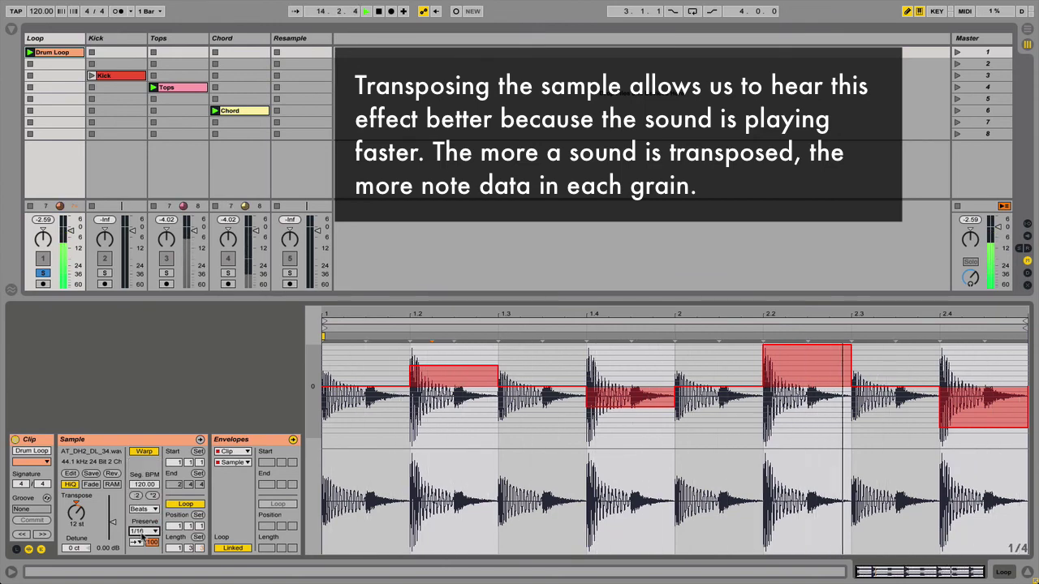
{"action": "left_click_drag", "start_coordinate": [150, 542], "coordinate": [150, 516]}
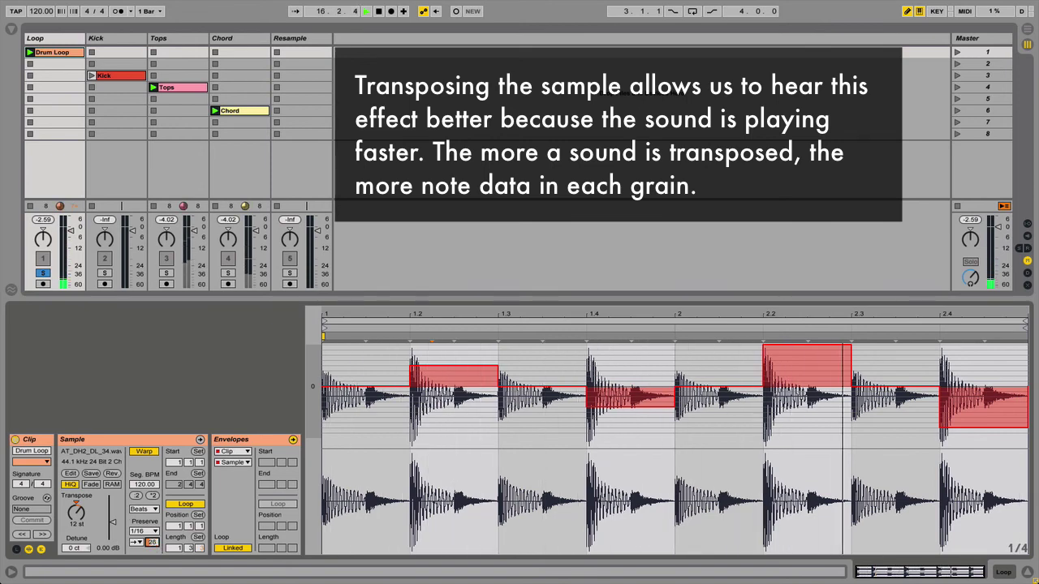
Try preserving 1/32 and then 1/8 note divisions.
{"action": "left_click", "coordinate": [144, 531]}
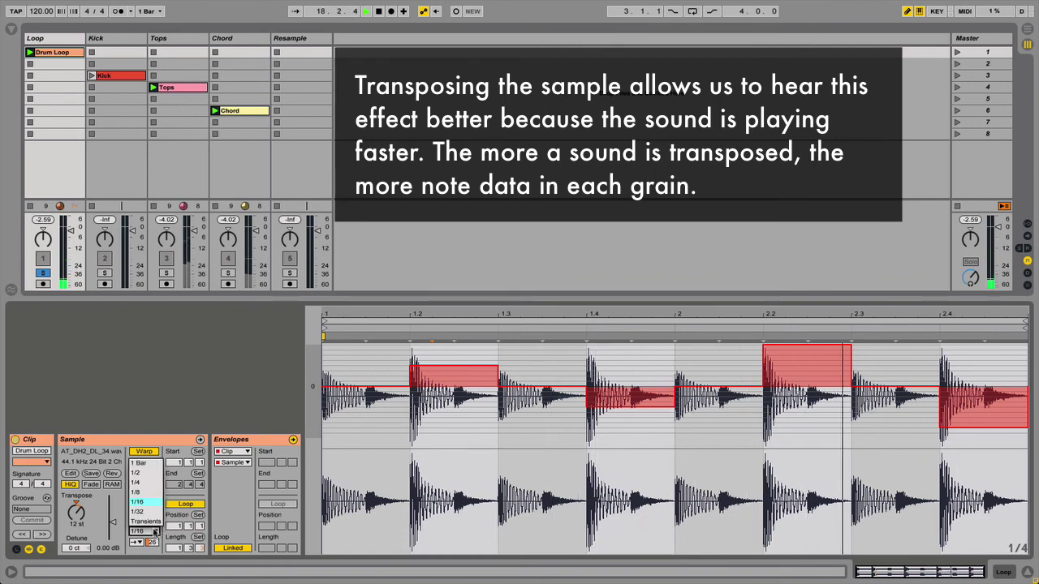
{"action": "left_click", "coordinate": [154, 512]}
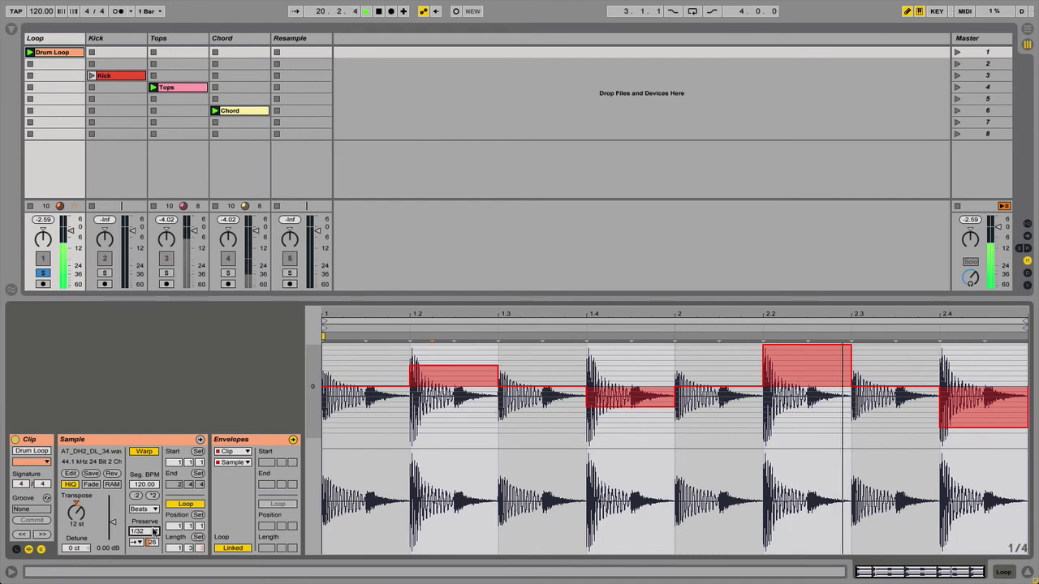
{"action": "left_click", "coordinate": [153, 530]}
{"action": "left_click", "coordinate": [153, 492]}
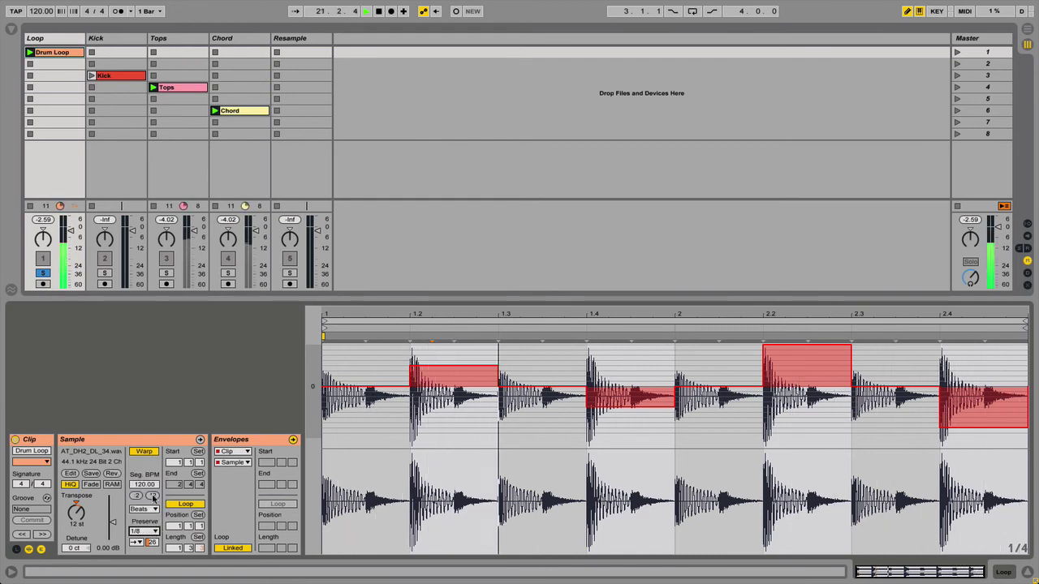
Reset the transient envelope, enter 49, and nudge it to 50.
{"action": "left_click", "coordinate": [151, 542]}
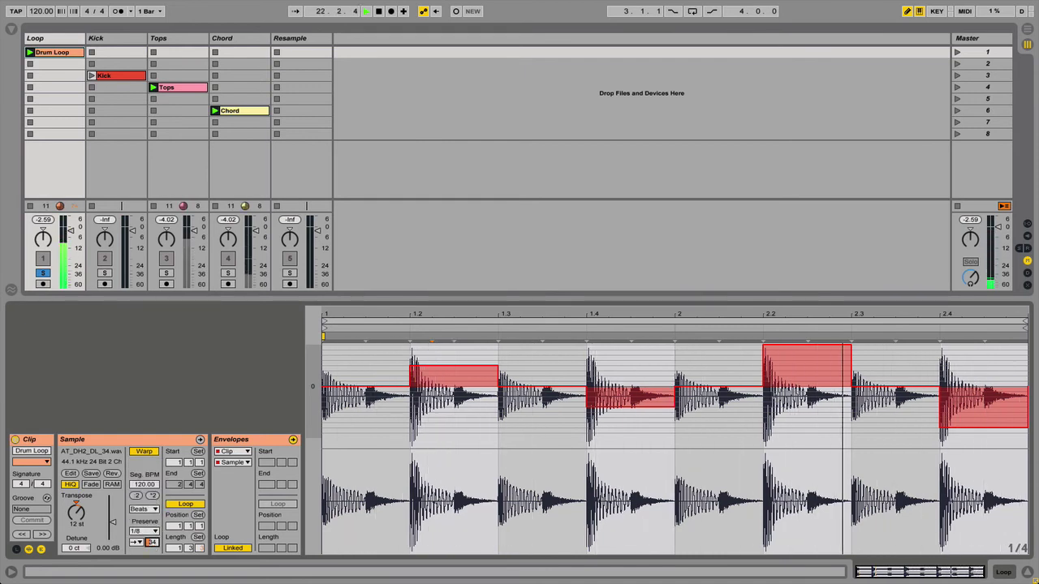
{"action": "key", "text": "Delete"}
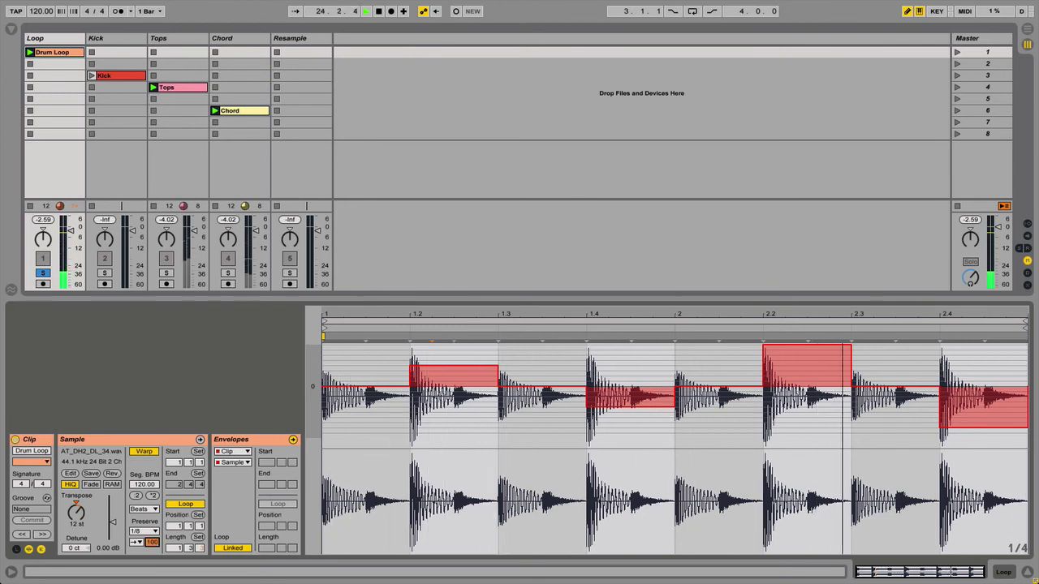
{"action": "type", "text": "49"}
{"action": "key", "text": "Return"}
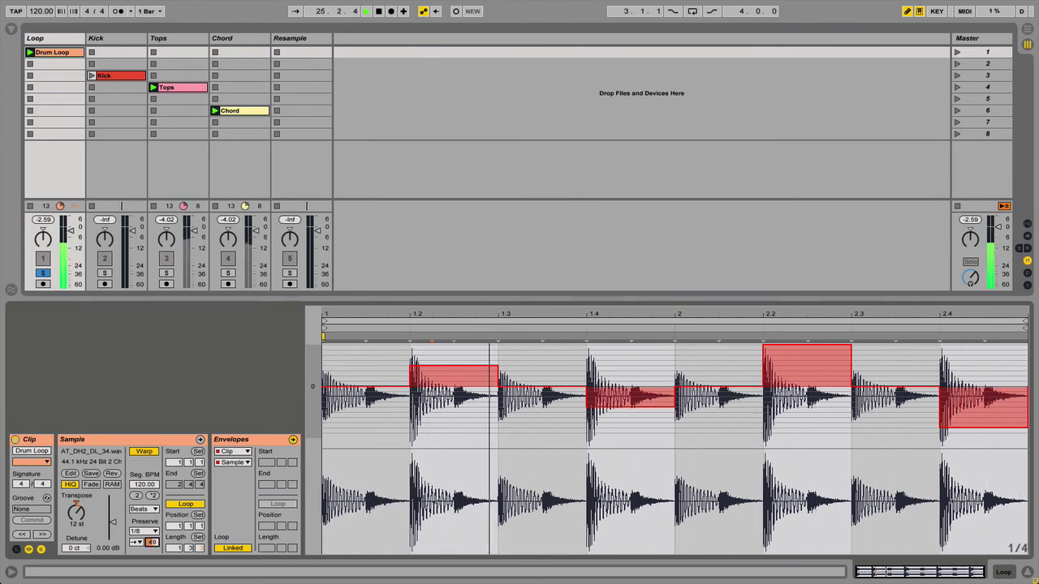
{"action": "left_click_drag", "start_coordinate": [147, 549], "coordinate": [146, 546]}
Set back-and-forth transient looping, preserve 1/16 divisions, and adjust the transient envelope to 60.
{"action": "left_click", "coordinate": [141, 542]}
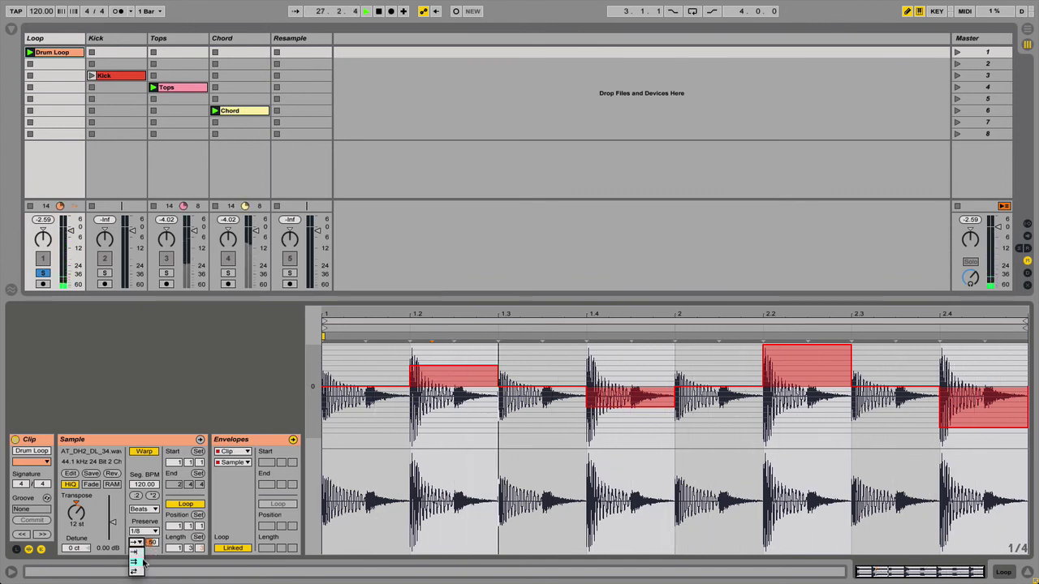
{"action": "left_click", "coordinate": [140, 570]}
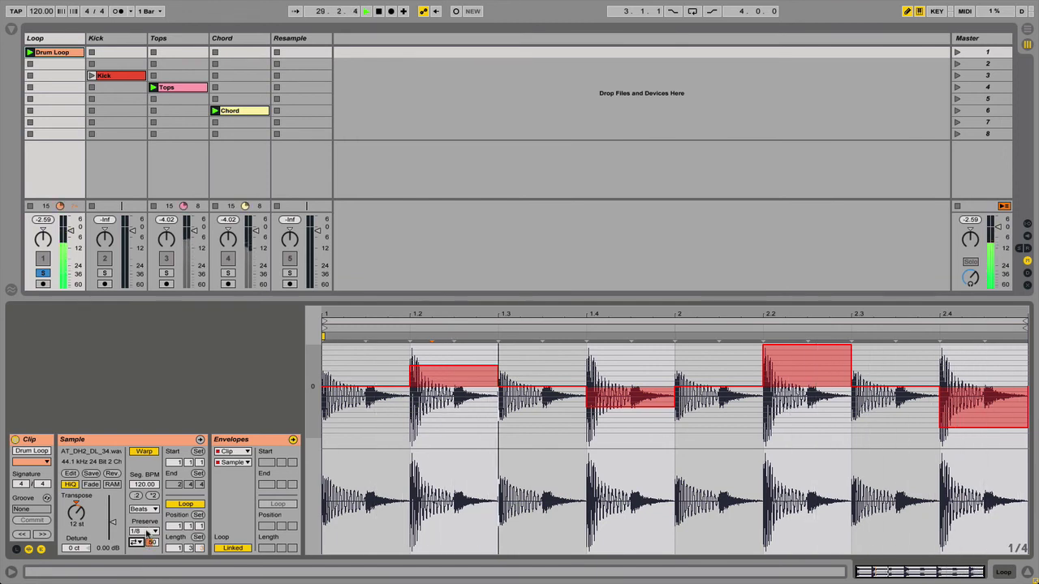
{"action": "left_click", "coordinate": [147, 531]}
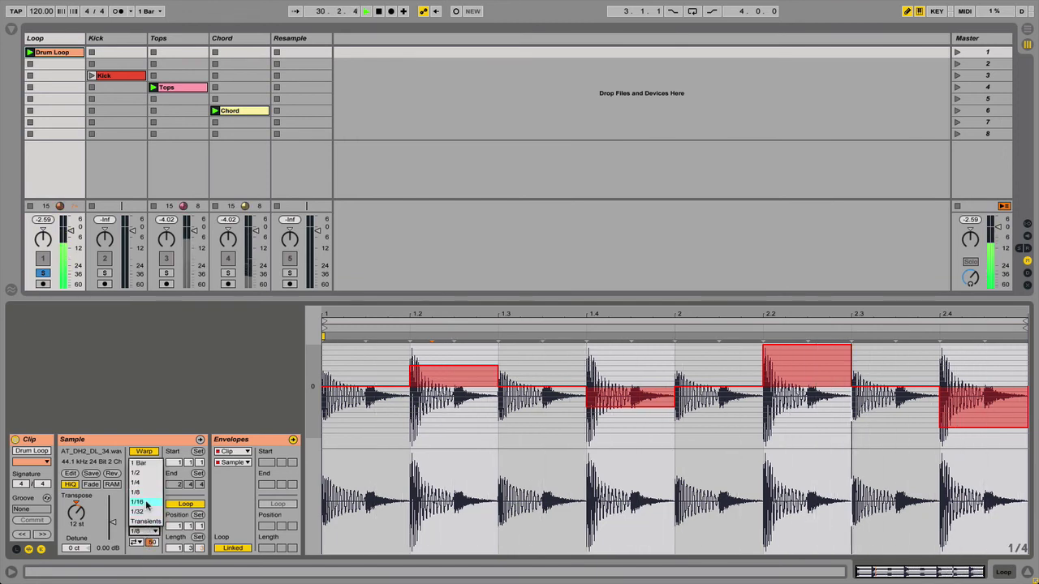
{"action": "left_click", "coordinate": [138, 502]}
{"action": "mouse_move", "coordinate": [150, 541]}
{"action": "left_mouse_down"}
{"action": "mouse_move", "coordinate": [150, 568]}
{"action": "mouse_move", "coordinate": [155, 529]}
{"action": "left_mouse_up"}
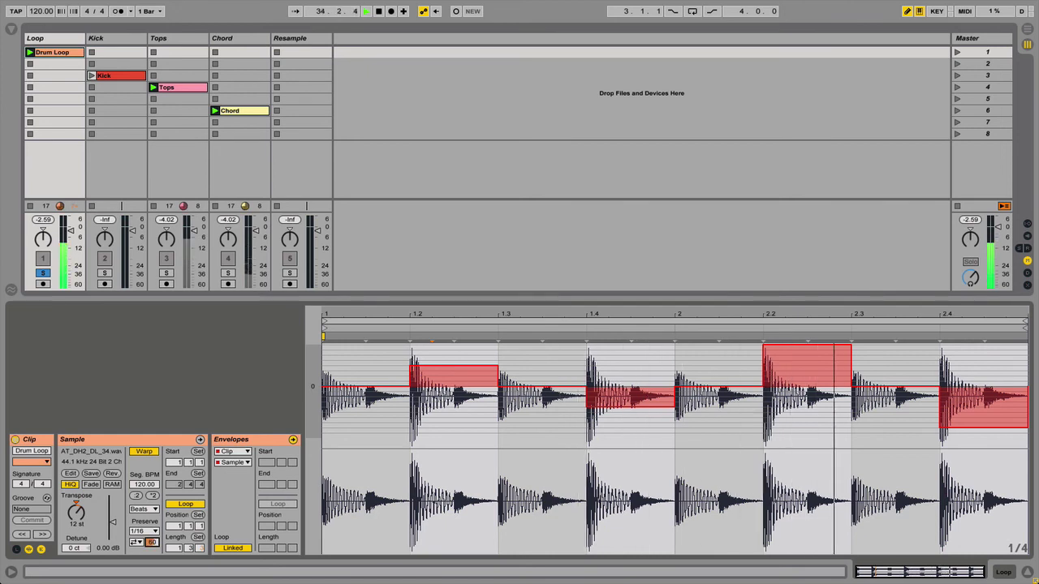
Preserve 1/4 divisions and drag the transient envelope up to 100, then down to 43.
{"action": "left_click", "coordinate": [154, 531]}
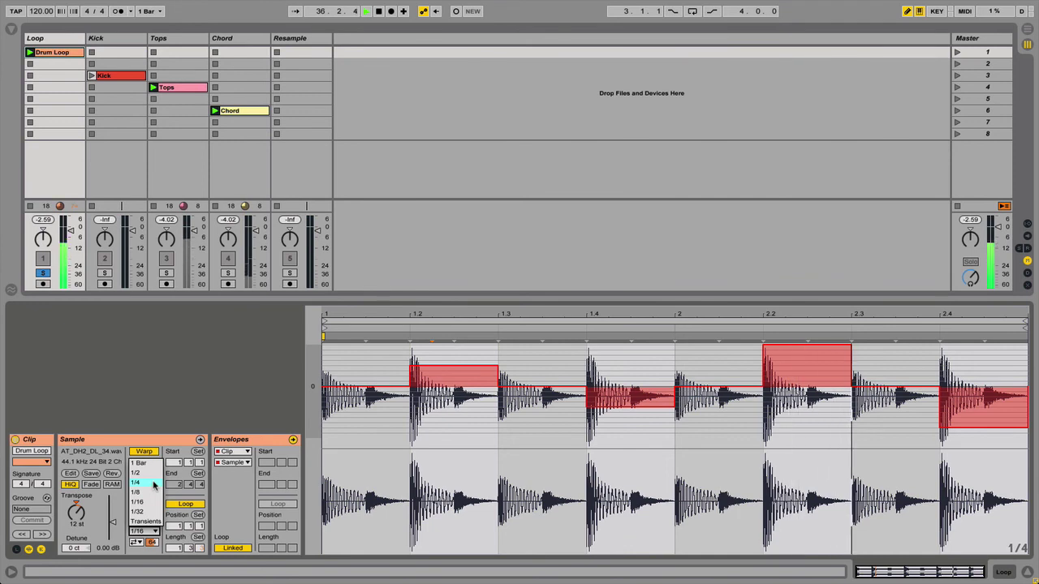
{"action": "left_click", "coordinate": [151, 482]}
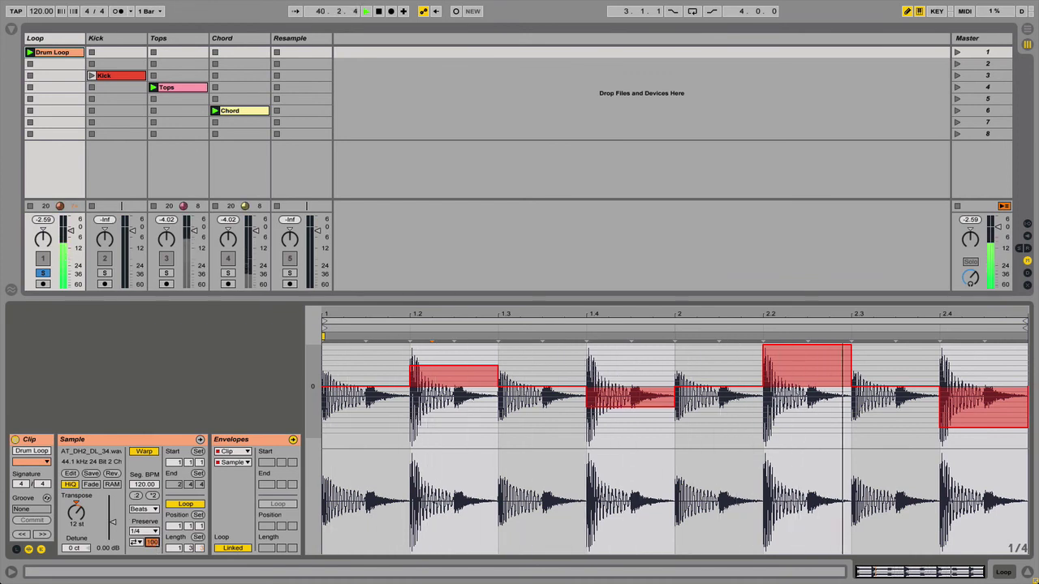
{"action": "left_click_drag", "start_coordinate": [153, 548], "coordinate": [153, 519]}
{"action": "left_click_drag", "start_coordinate": [152, 549], "coordinate": [153, 582]}
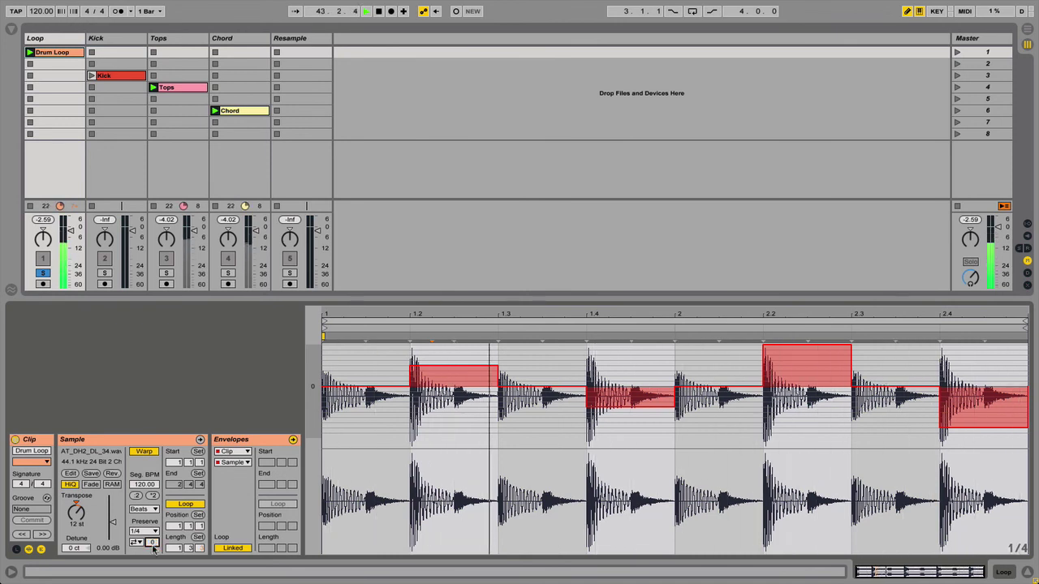